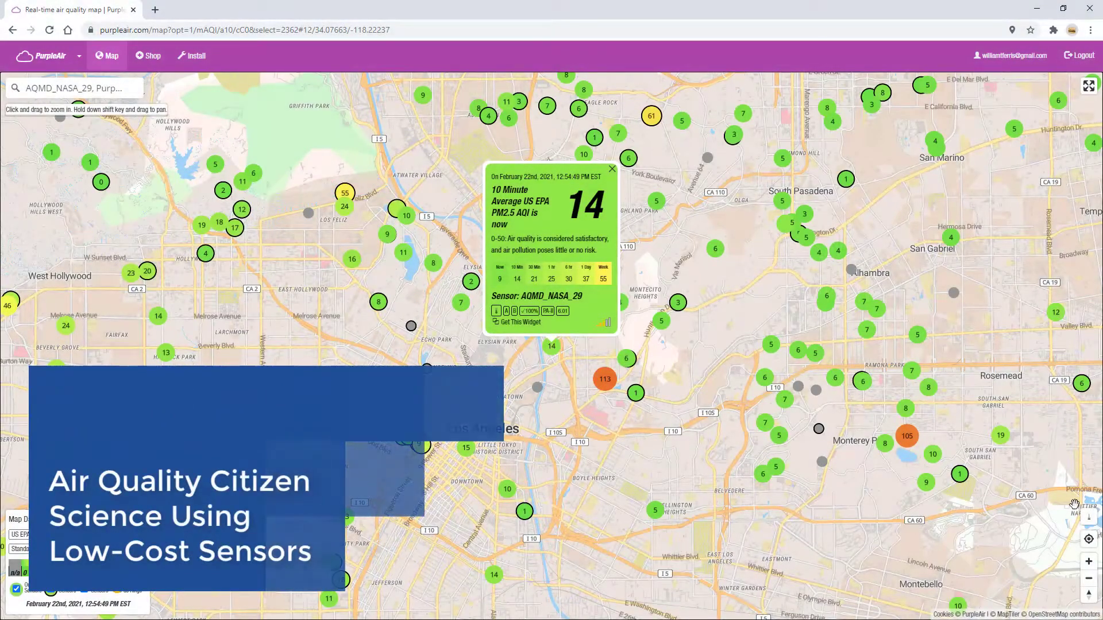
Open the PurpleAir Sensor data download tool for the Los Angeles sensors in a new tab.
{"action": "left_click", "coordinate": [1092, 522]}
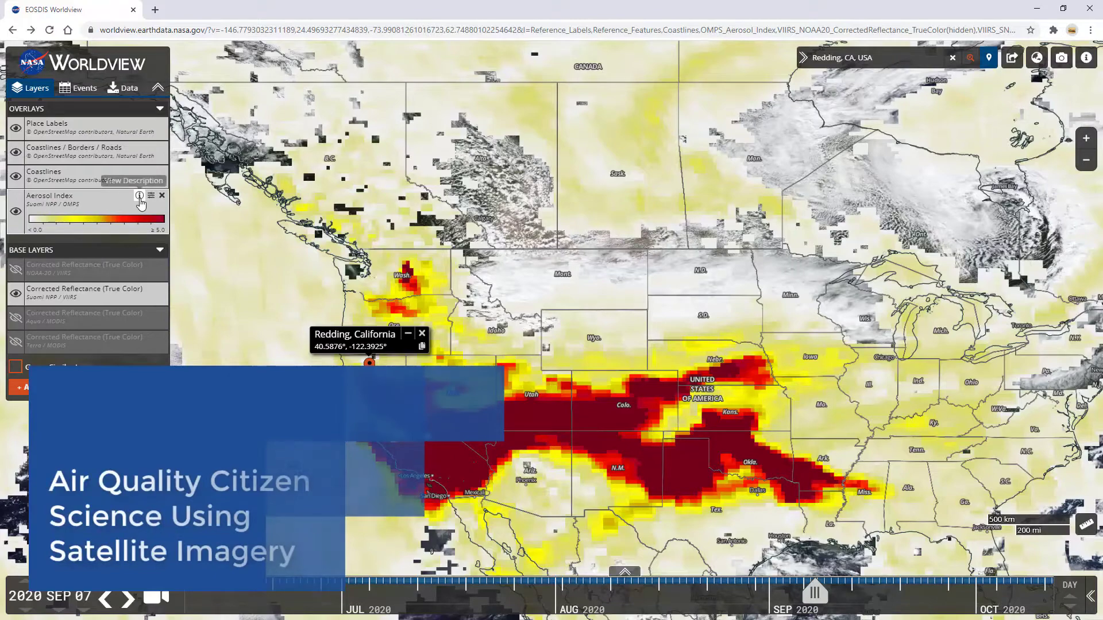
Show the Aerosol Index overlay's layer description from the Layers panel.
{"action": "left_click", "coordinate": [140, 196]}
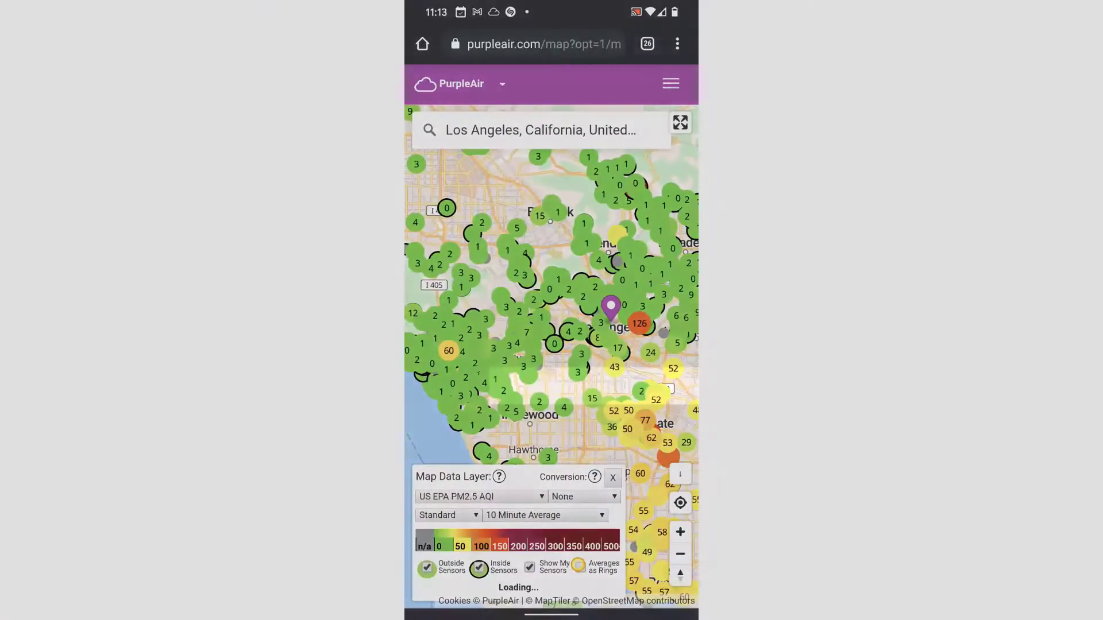
Choose Add to Home screen from mobile Chrome's menu for the Los Angeles map.
{"action": "left_click", "coordinate": [678, 44]}
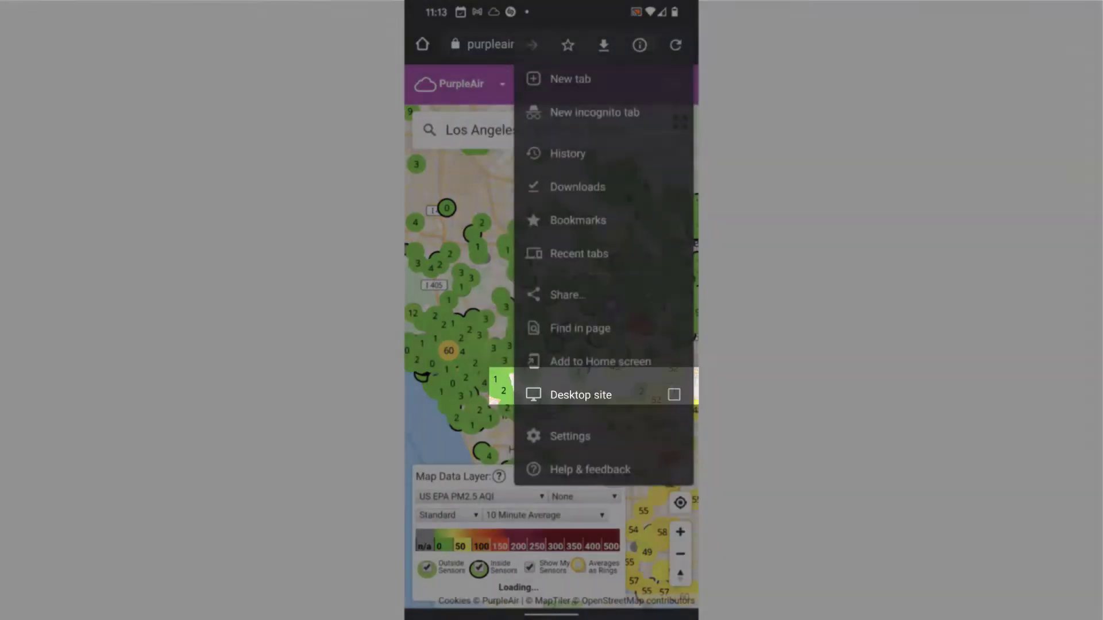
{"action": "left_click", "coordinate": [594, 386]}
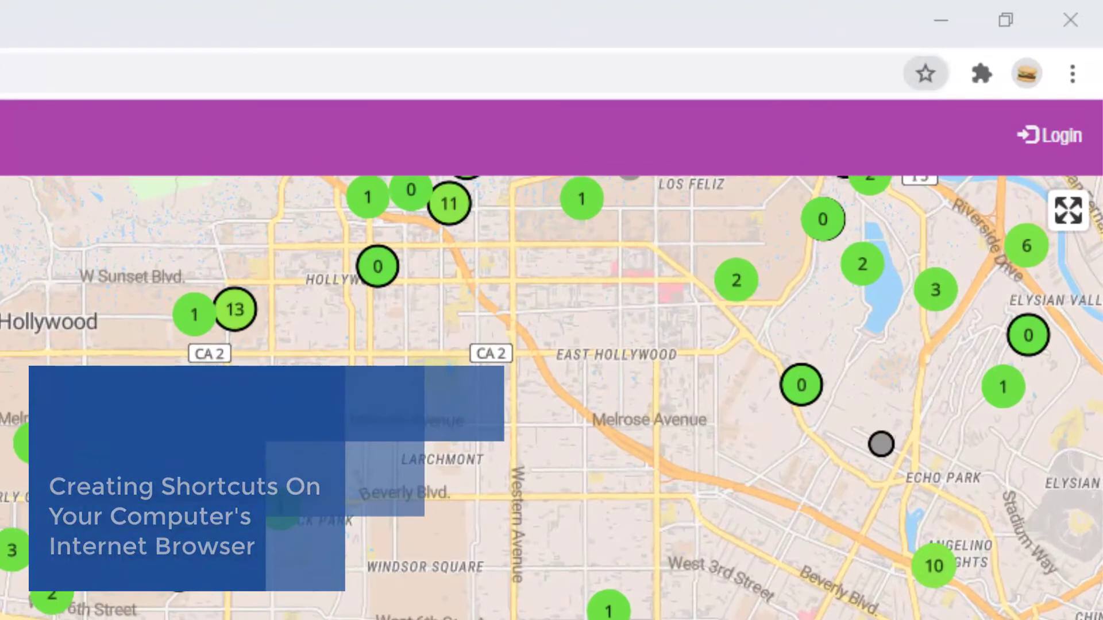
Star the PurpleAir map page and save it to the Bookmarks bar folder.
{"action": "left_click", "coordinate": [927, 73]}
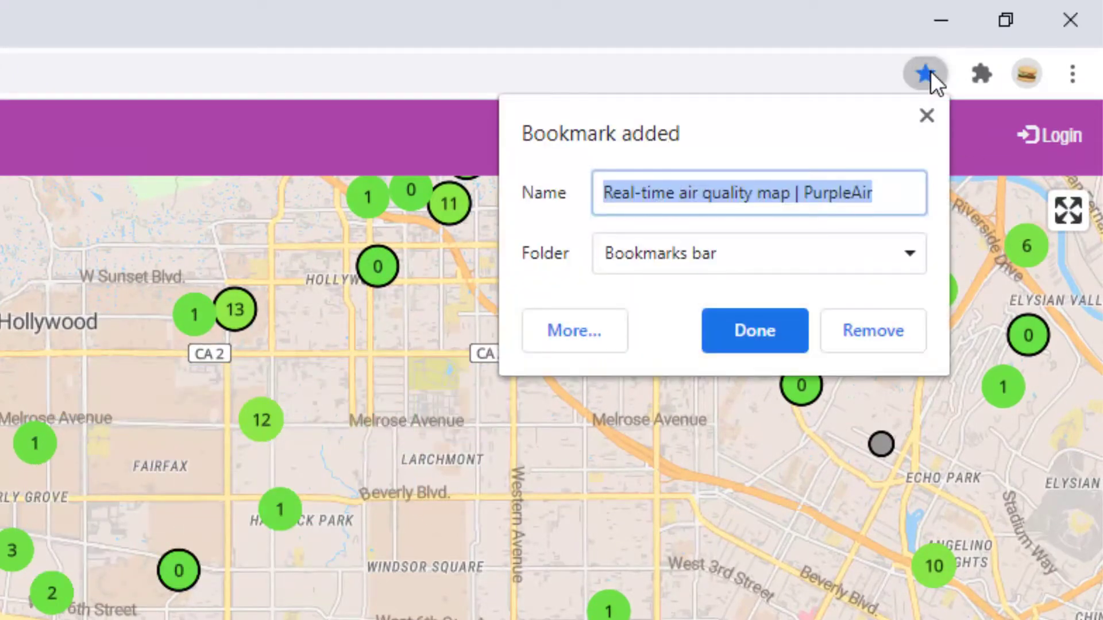
{"action": "left_click", "coordinate": [781, 339]}
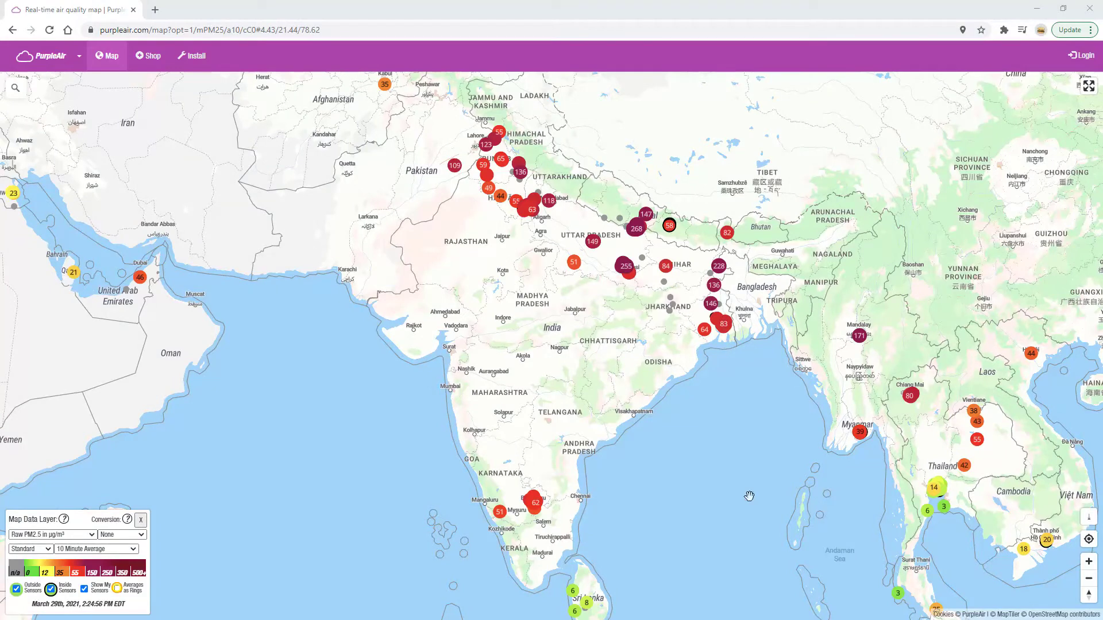
Locate sensor NASA_AQCS_171 in Rohtak, view its reading of 54, and open its download tool.
{"action": "left_click", "coordinate": [42, 90]}
{"action": "type", "text": "NASA_AQCS_171"}
{"action": "left_click", "coordinate": [83, 116]}
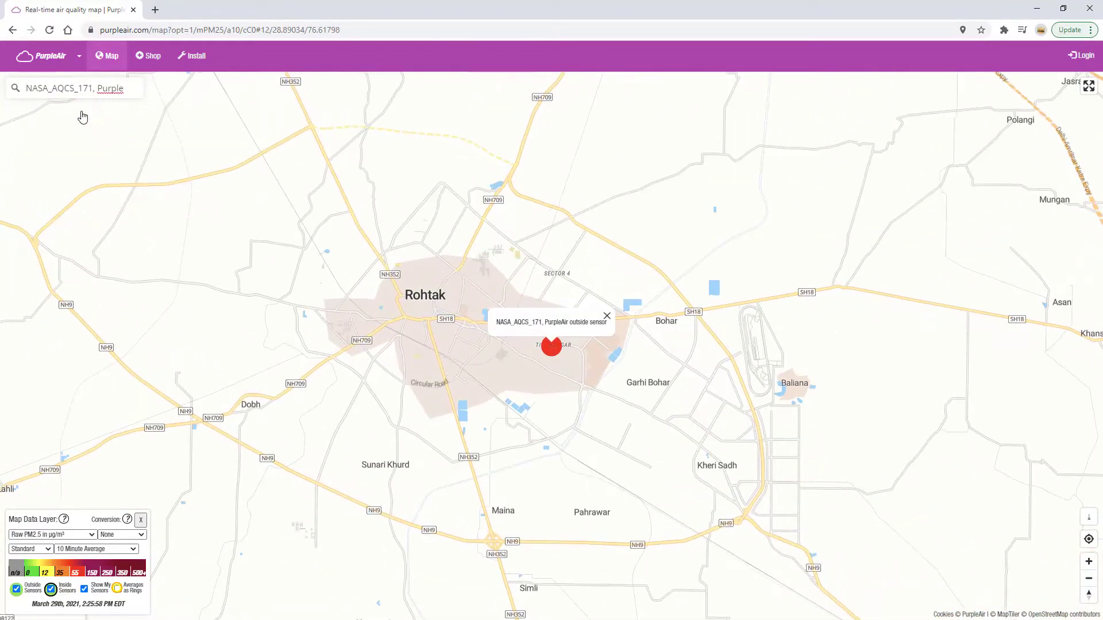
{"action": "left_click", "coordinate": [555, 346]}
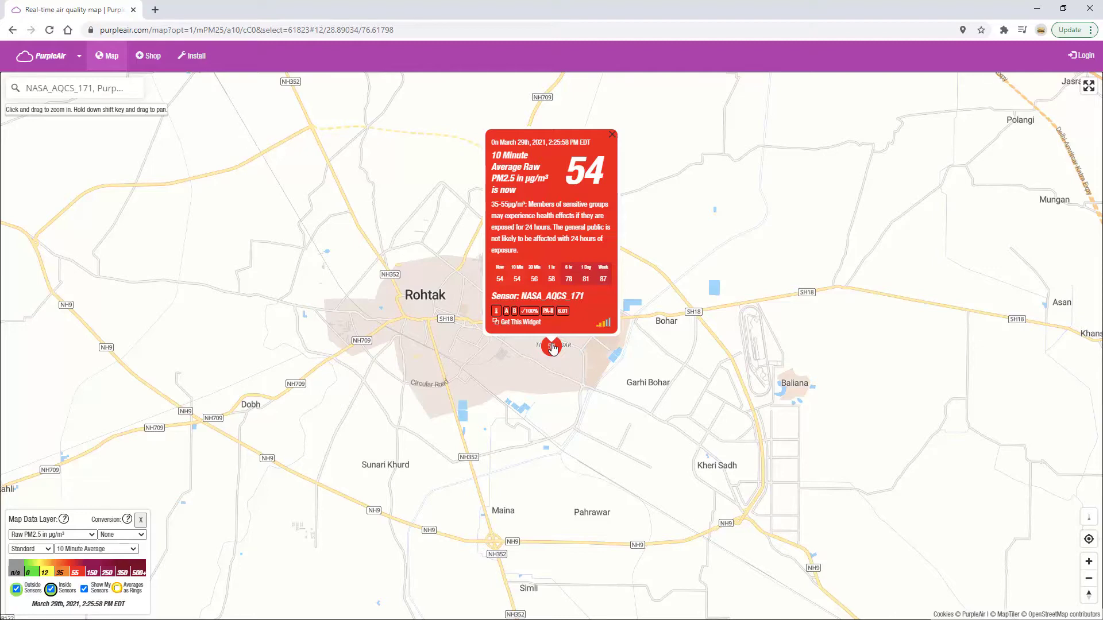
{"action": "left_click", "coordinate": [1091, 519]}
{"action": "left_click", "coordinate": [478, 234]}
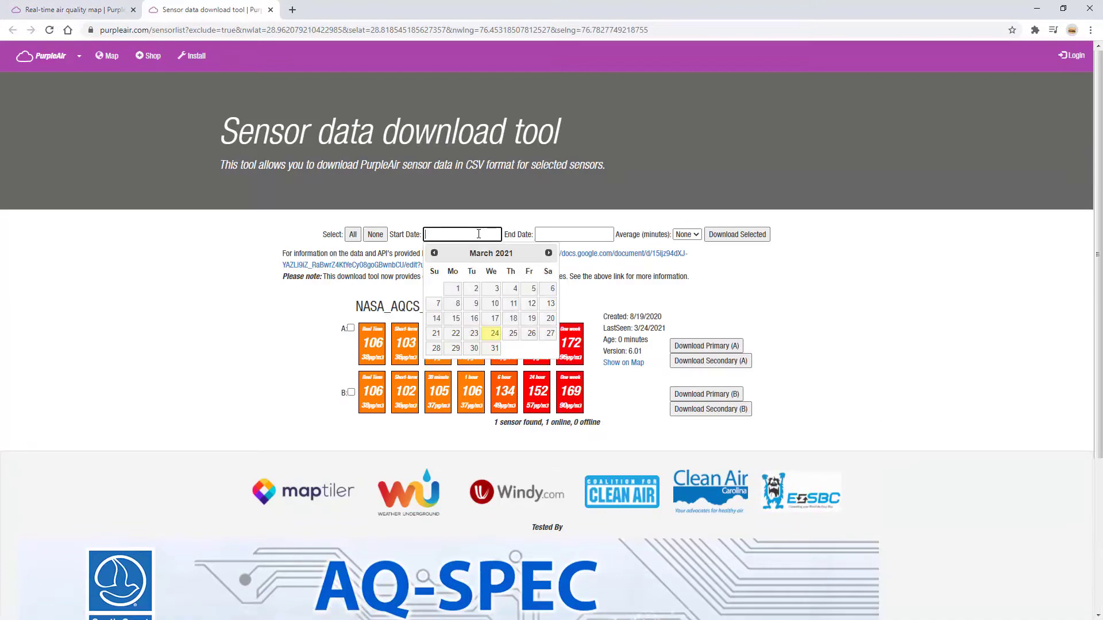
Set the download date range from 10/01/2020 to 11/30/2020.
{"action": "left_click", "coordinate": [433, 253]}
{"action": "left_click", "coordinate": [434, 254]}
{"action": "left_click", "coordinate": [434, 253]}
{"action": "left_click", "coordinate": [433, 253]}
{"action": "left_click", "coordinate": [434, 253]}
{"action": "left_click", "coordinate": [434, 254]}
{"action": "left_click", "coordinate": [549, 253]}
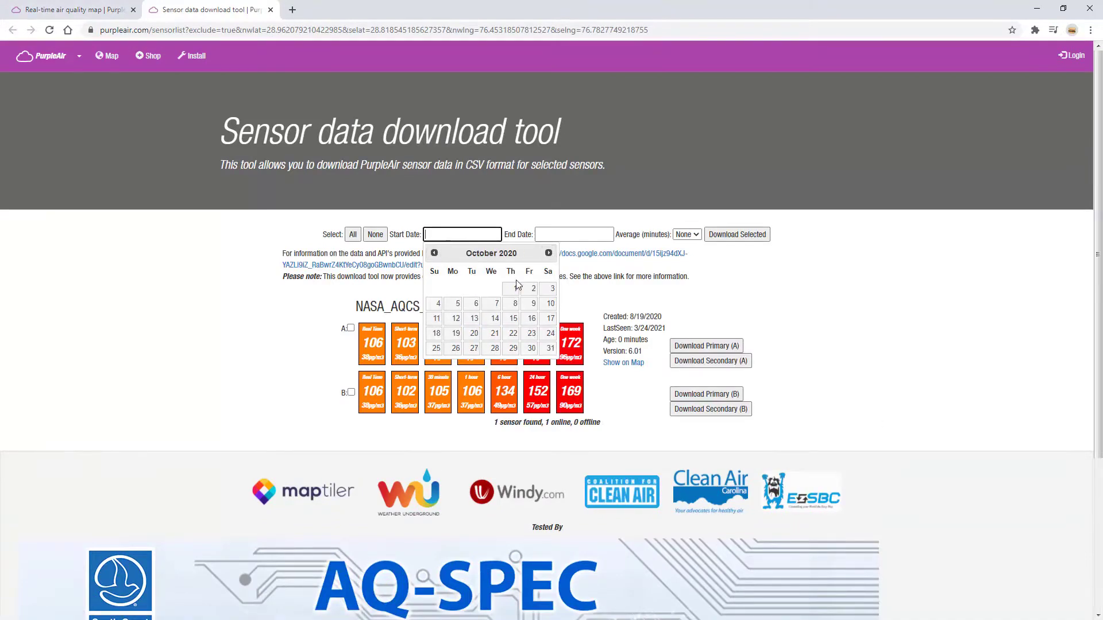
{"action": "left_click", "coordinate": [511, 288]}
{"action": "left_click", "coordinate": [548, 235]}
{"action": "left_click", "coordinate": [546, 253]}
{"action": "left_click", "coordinate": [546, 253]}
{"action": "left_click", "coordinate": [546, 253]}
{"action": "left_click", "coordinate": [545, 254]}
{"action": "left_click", "coordinate": [566, 351]}
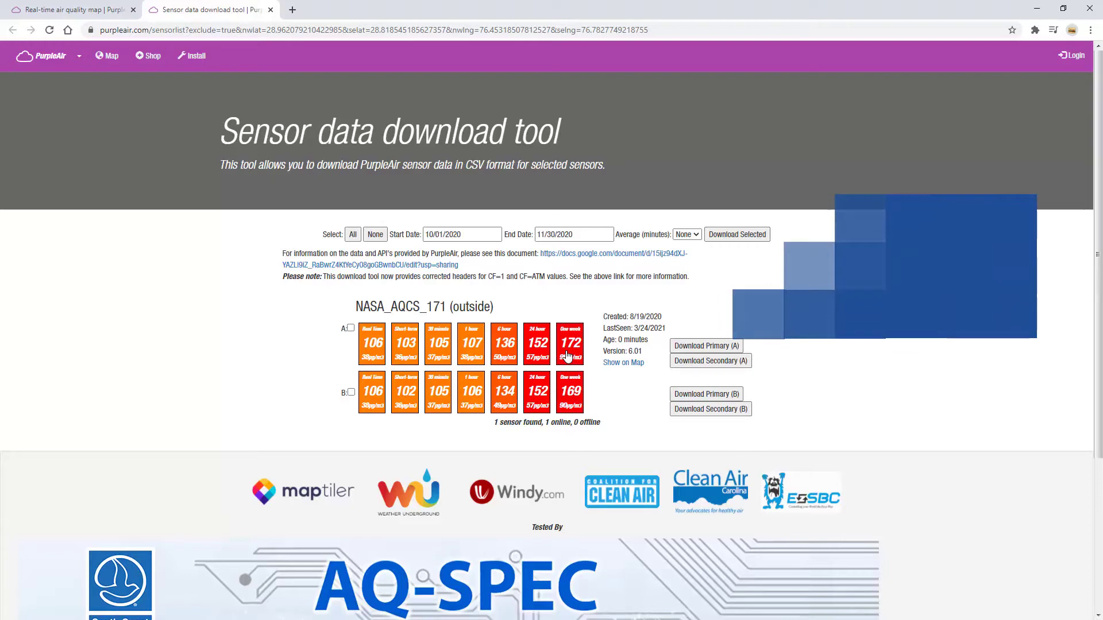
Average the data over 1440 minutes and download Primary (A).
{"action": "left_click", "coordinate": [688, 234]}
{"action": "left_click", "coordinate": [688, 323]}
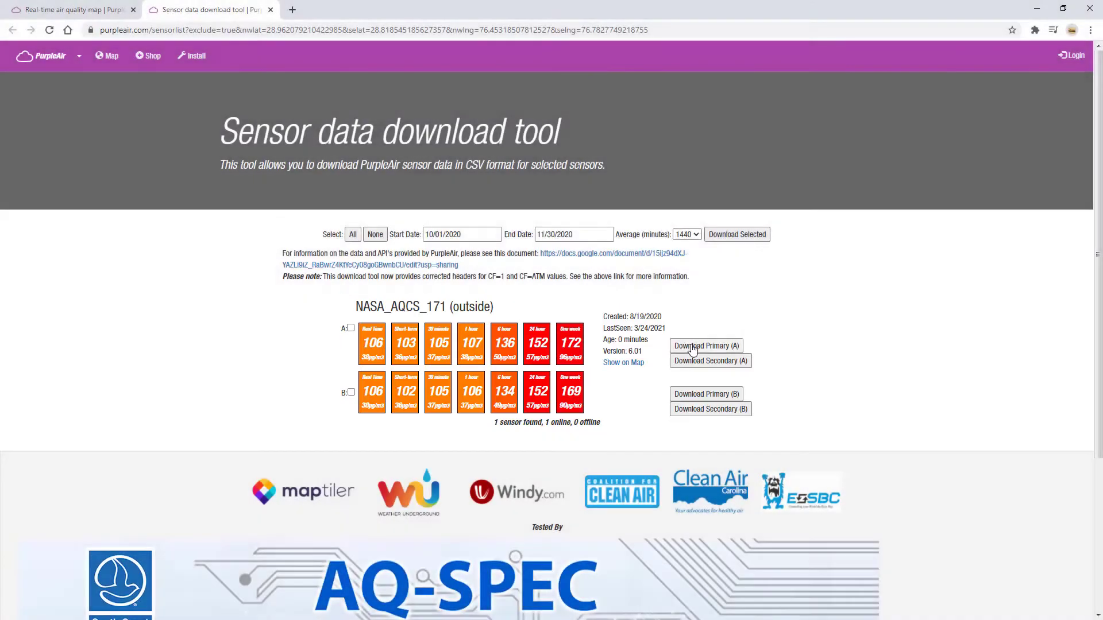
{"action": "left_click", "coordinate": [692, 348]}
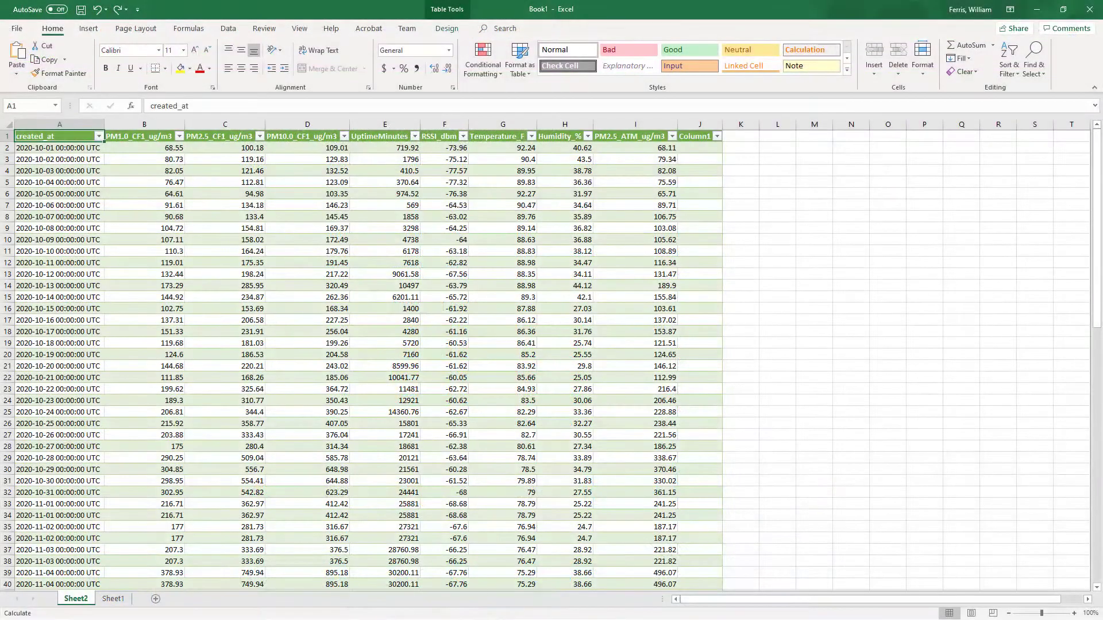
Insert a recommended line chart of column I (PM2.5_ATM_ug/m3), then move and enlarge it.
{"action": "left_click", "coordinate": [603, 126]}
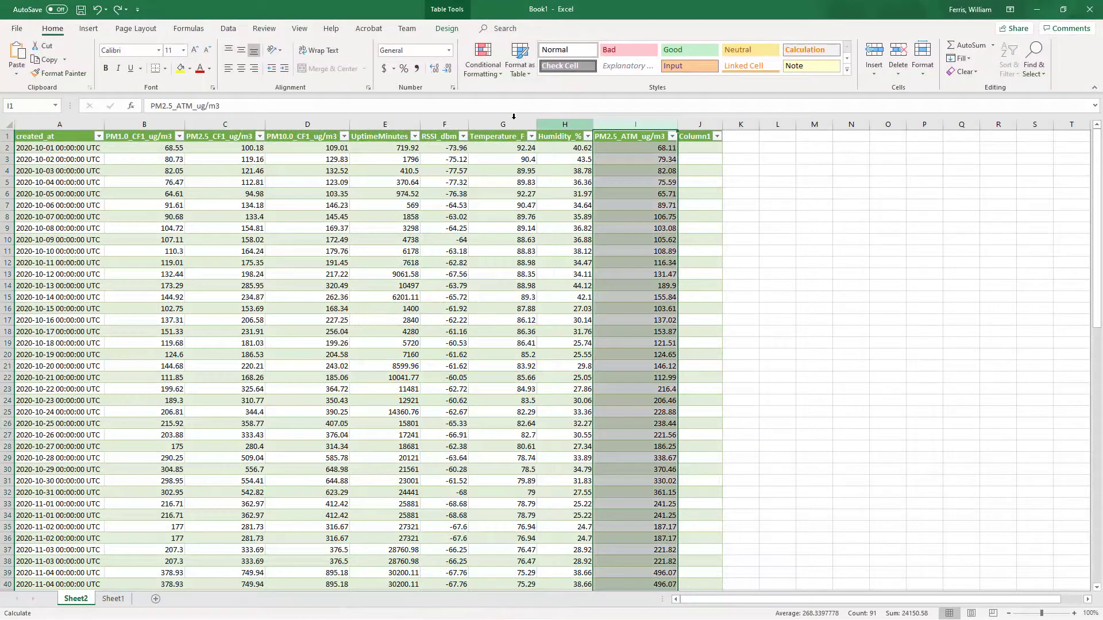
{"action": "left_click", "coordinate": [88, 29]}
{"action": "left_click", "coordinate": [459, 65]}
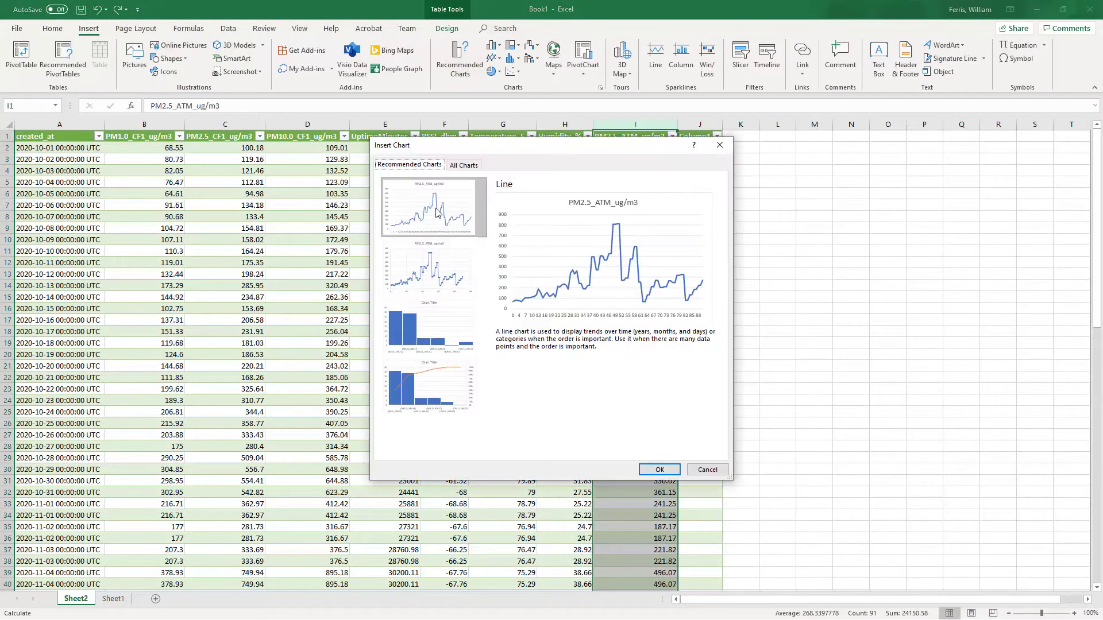
{"action": "left_click", "coordinate": [659, 470]}
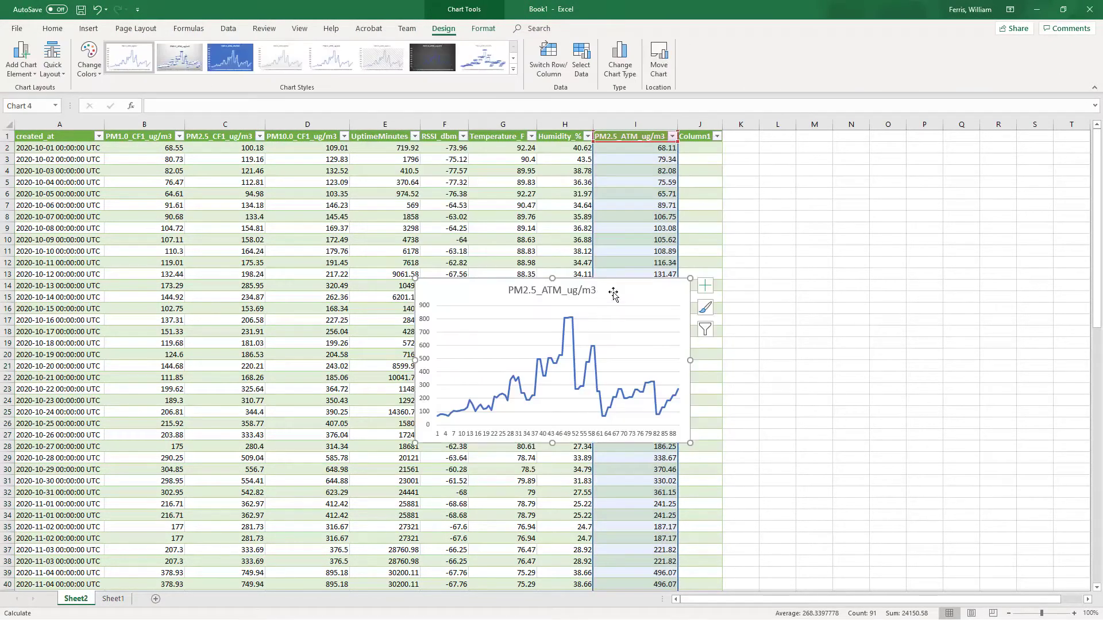
{"action": "left_click_drag", "start_coordinate": [610, 295], "coordinate": [876, 150]}
{"action": "left_click_drag", "start_coordinate": [954, 297], "coordinate": [1073, 549]}
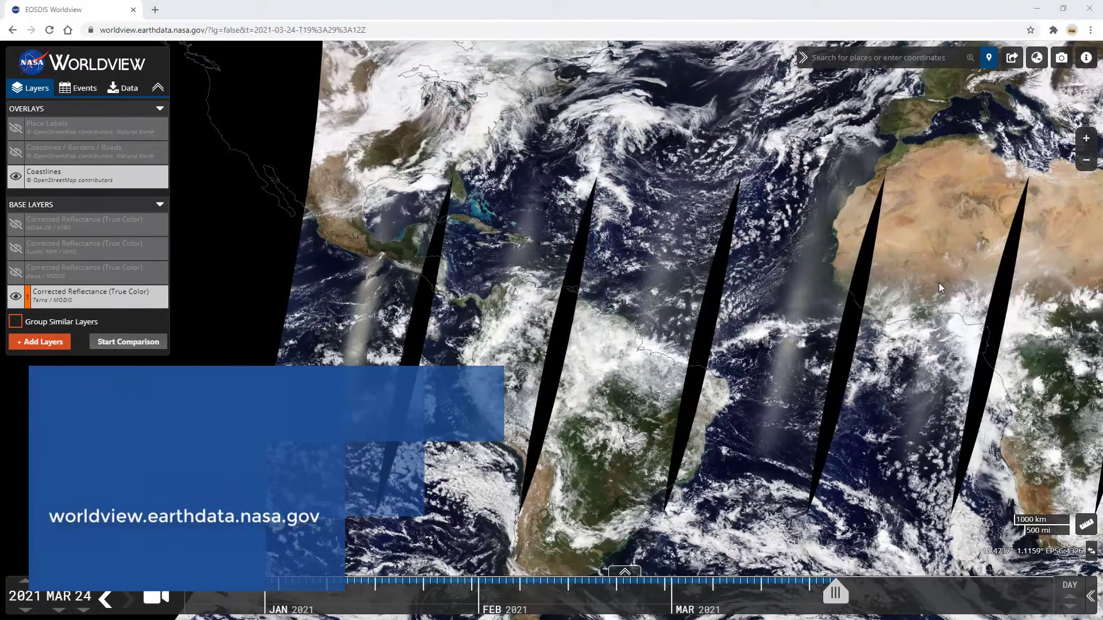
Pan to India and pin Rohtak, Haryana, IND using the place search.
{"action": "left_click_drag", "start_coordinate": [939, 282], "coordinate": [233, 301]}
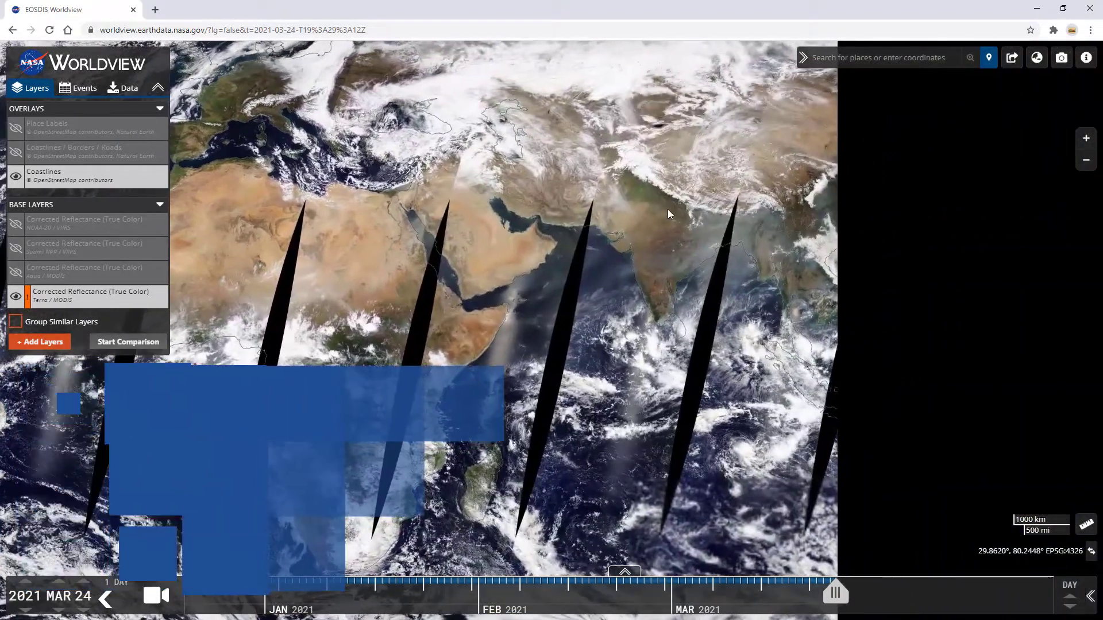
{"action": "left_click_drag", "start_coordinate": [677, 198], "coordinate": [575, 309]}
{"action": "left_click", "coordinate": [877, 57]}
{"action": "type", "text": "Rohtak, Haryana, IND"}
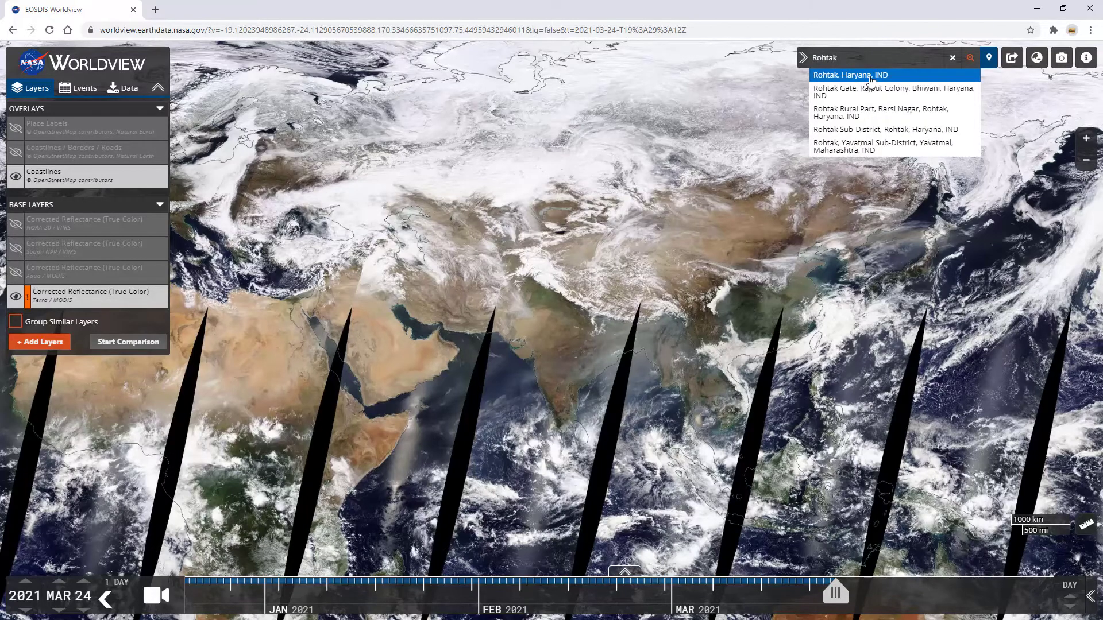
{"action": "left_click", "coordinate": [871, 81]}
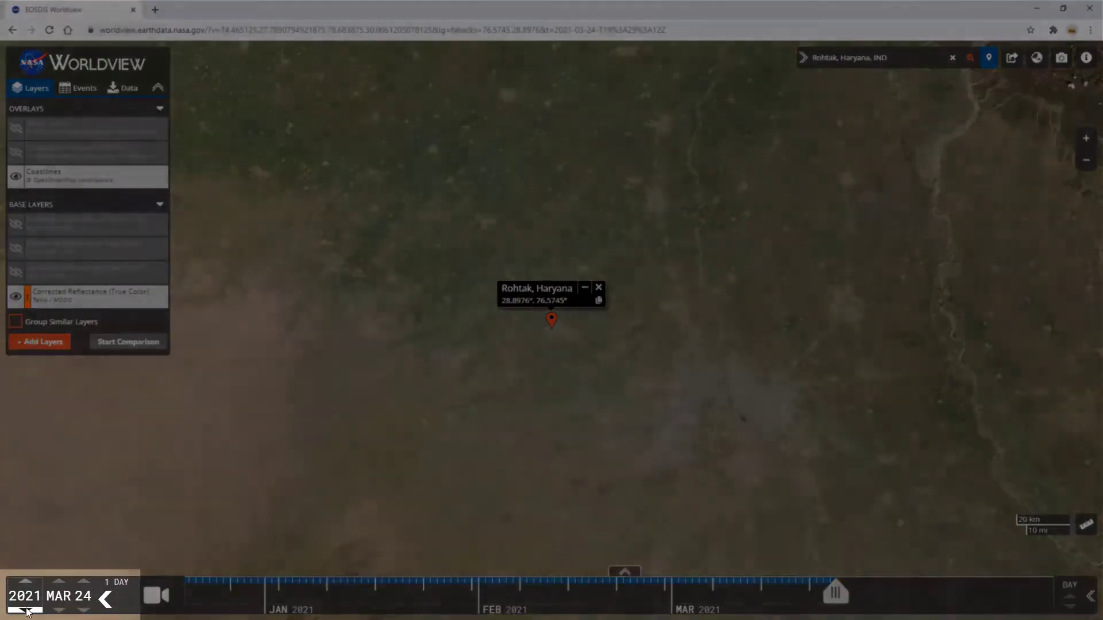
Change the imagery date to 2020 Oct 24.
{"action": "left_click", "coordinate": [25, 610]}
{"action": "left_click", "coordinate": [59, 581]}
{"action": "left_click", "coordinate": [58, 581]}
{"action": "left_click", "coordinate": [58, 581]}
{"action": "left_click", "coordinate": [59, 581]}
{"action": "left_click", "coordinate": [59, 582]}
{"action": "left_click", "coordinate": [59, 581]}
{"action": "left_click", "coordinate": [59, 581]}
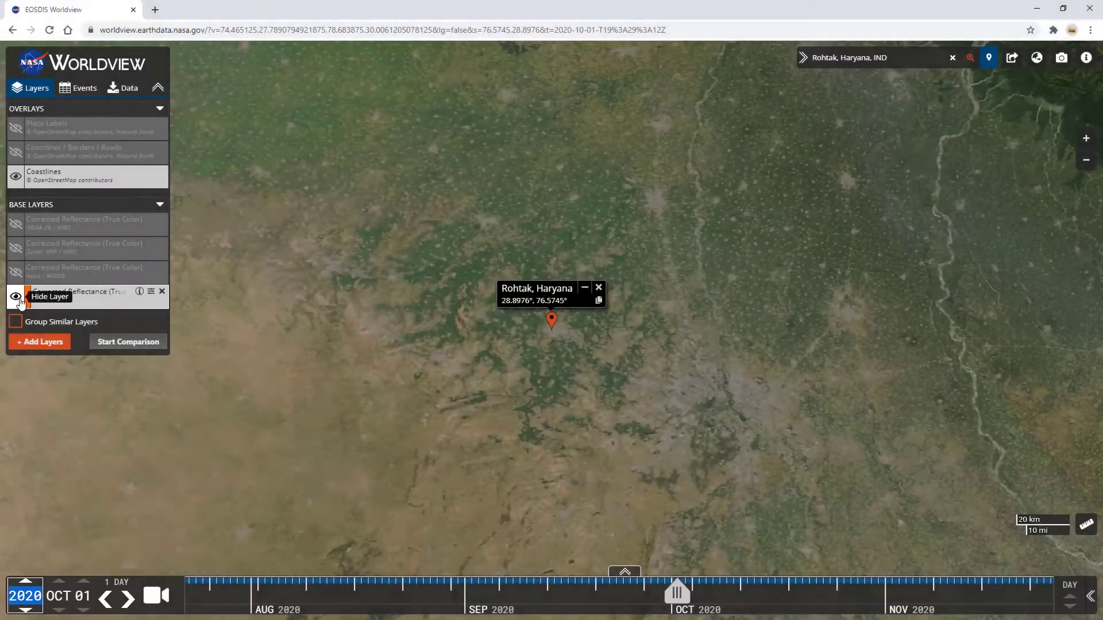
Swap Terra MODIS for Suomi NPP VIIRS true colour and advance to October 8, 2020.
{"action": "left_click", "coordinate": [20, 300]}
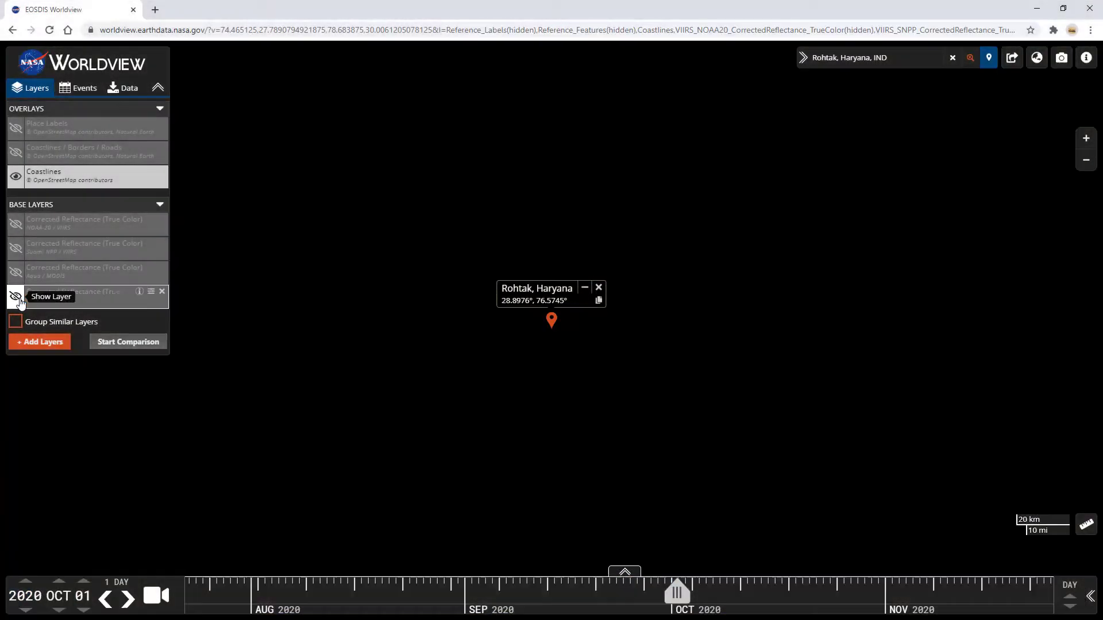
{"action": "left_click", "coordinate": [17, 251]}
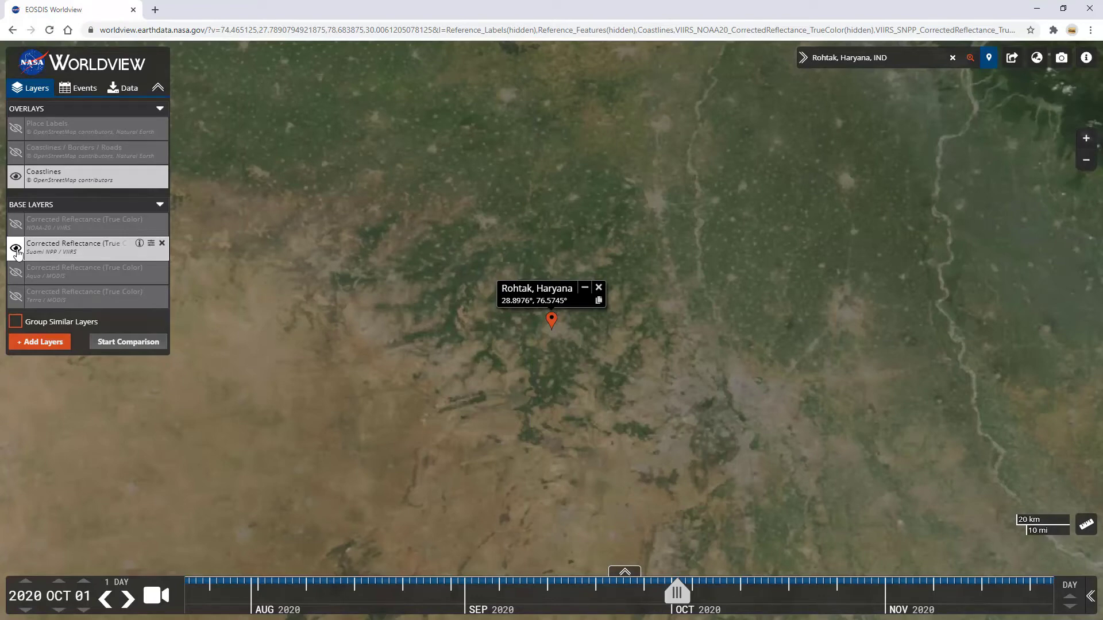
{"action": "left_click", "coordinate": [129, 600]}
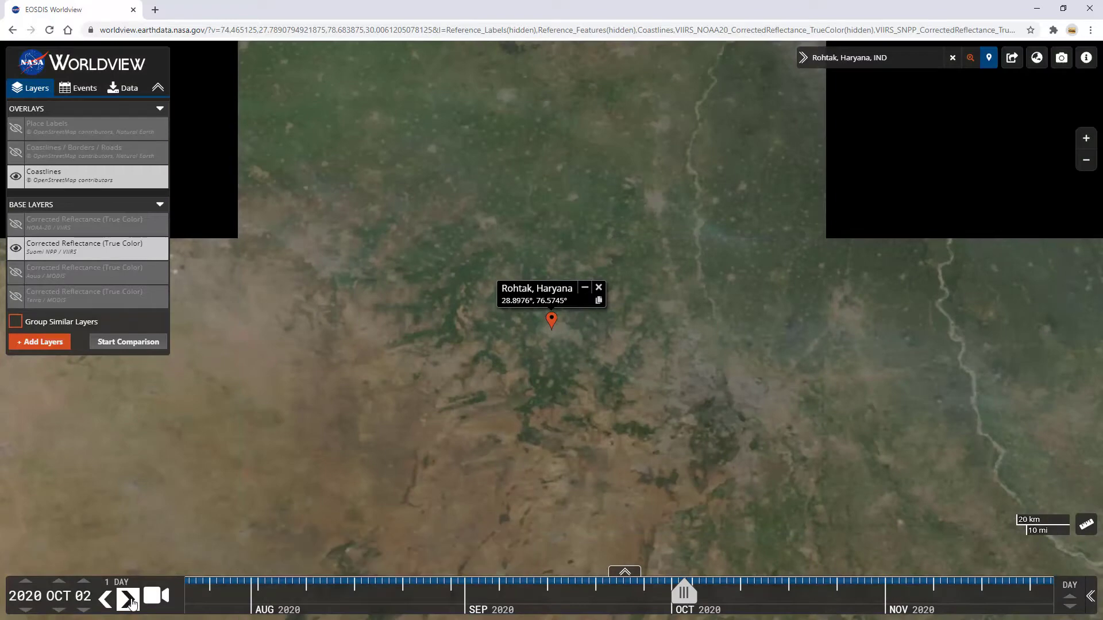
{"action": "left_click", "coordinate": [129, 600]}
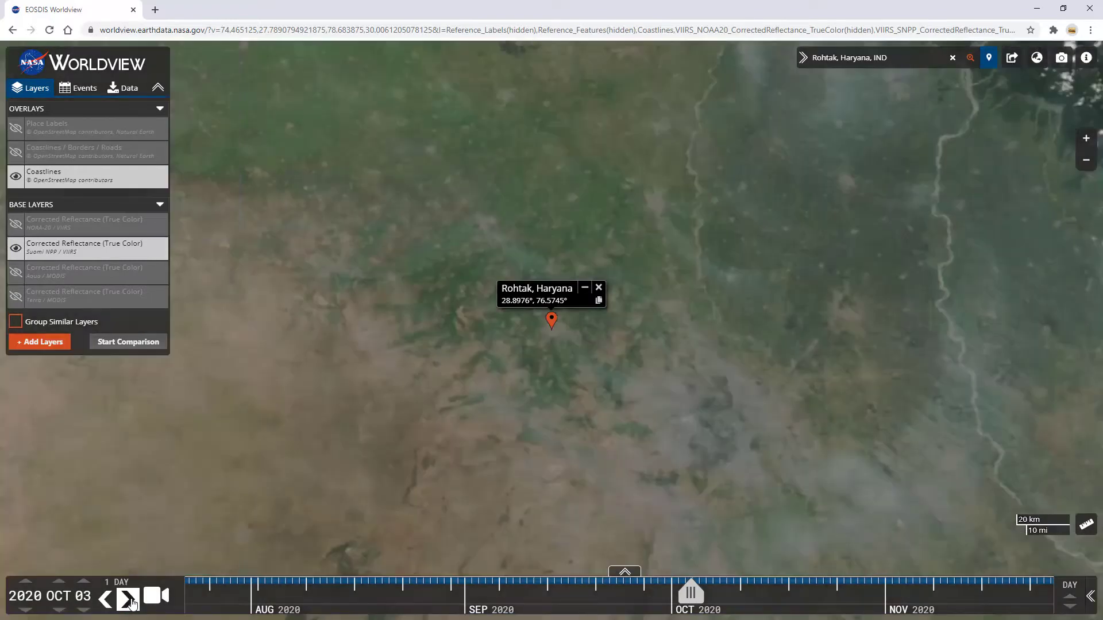
{"action": "left_click", "coordinate": [128, 600]}
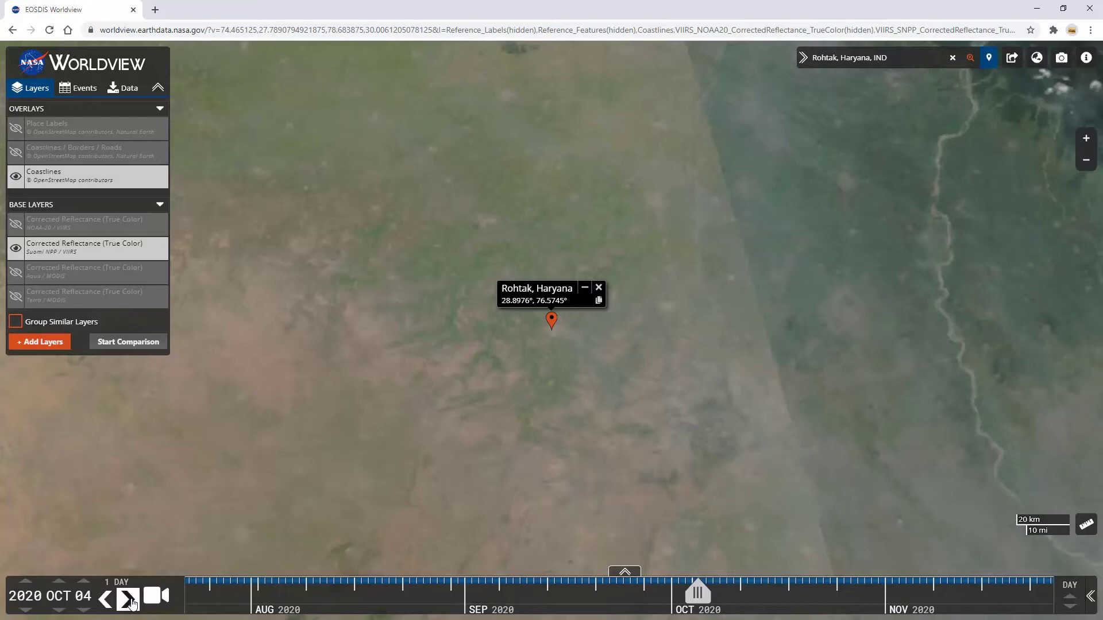
{"action": "left_click", "coordinate": [129, 601]}
{"action": "left_click", "coordinate": [129, 599]}
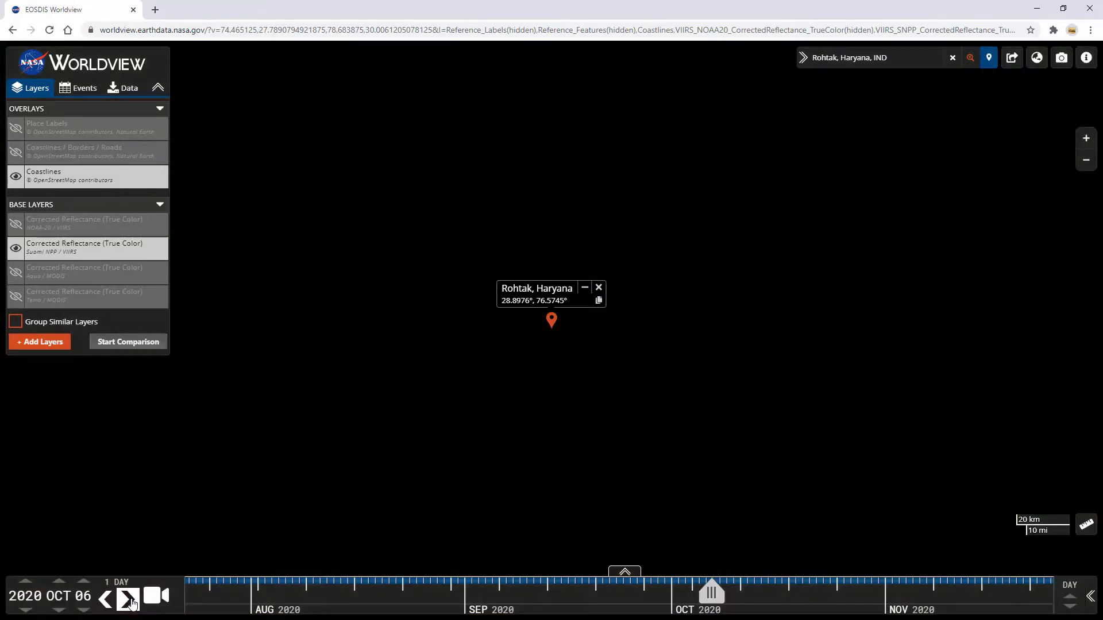
{"action": "left_click", "coordinate": [130, 600]}
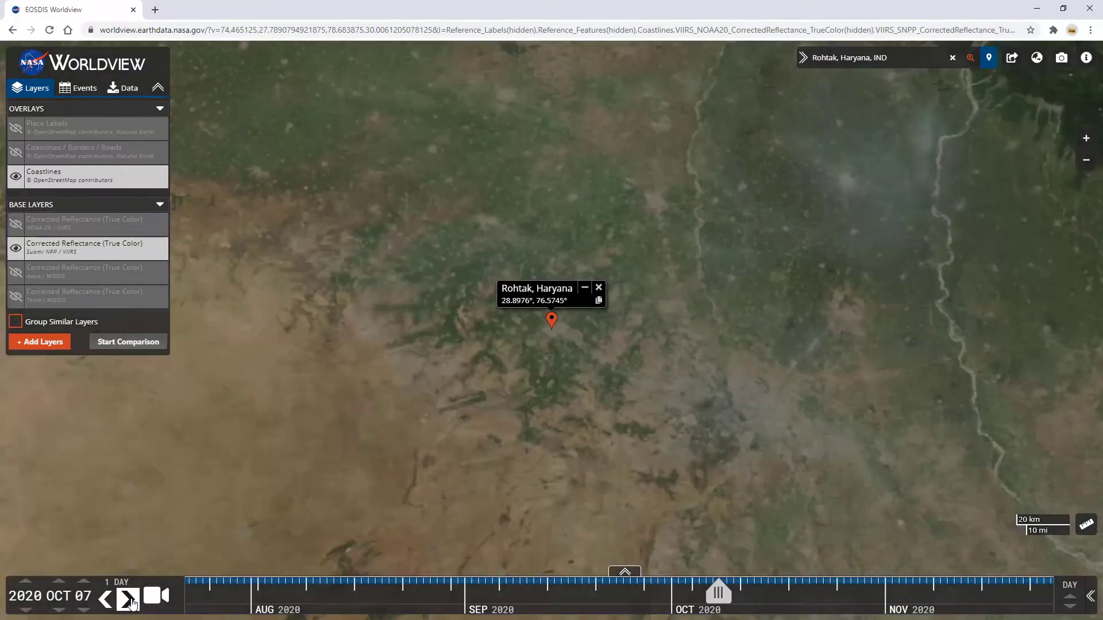
{"action": "left_click", "coordinate": [129, 600]}
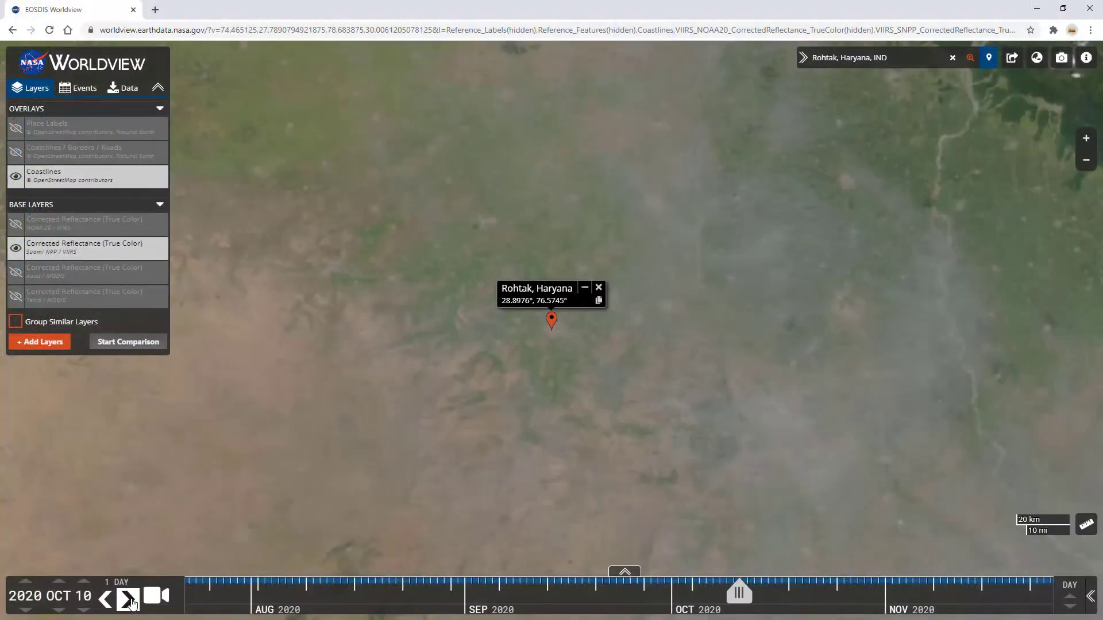
Advance a few more days, then drag the timeline ahead to November 8, 2020.
{"action": "left_click", "coordinate": [128, 599]}
{"action": "left_click", "coordinate": [128, 599]}
{"action": "left_click", "coordinate": [128, 599]}
{"action": "left_click", "coordinate": [127, 599]}
{"action": "left_click", "coordinate": [127, 599]}
{"action": "left_click", "coordinate": [127, 599]}
{"action": "left_click_drag", "start_coordinate": [780, 594], "coordinate": [936, 595]}
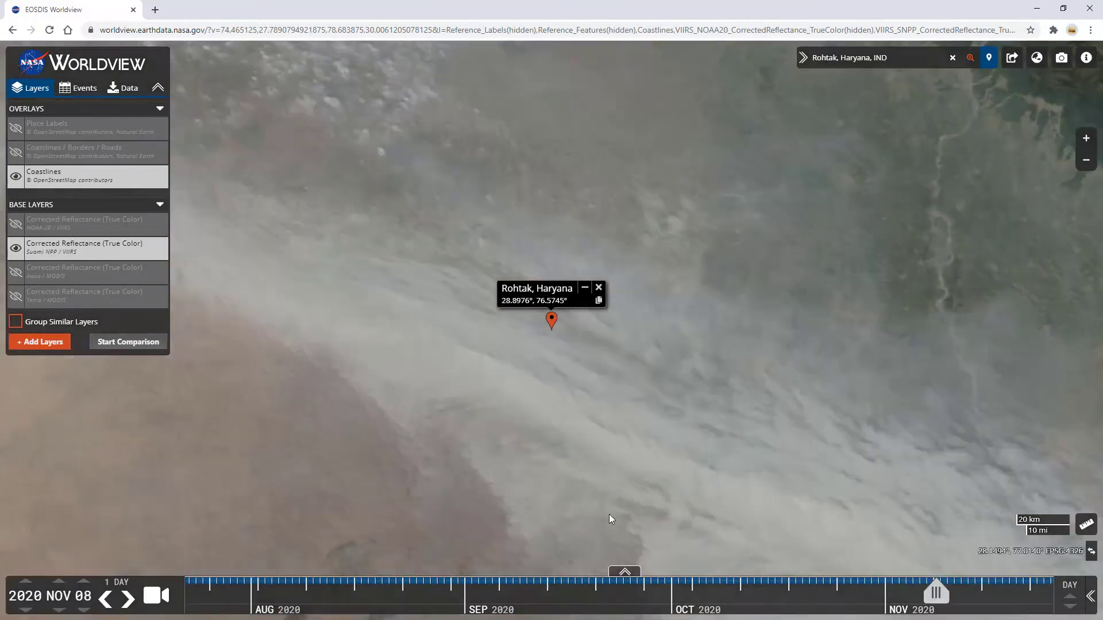
Add the Suomi NPP/OMPS Aerosol Index overlay from the Air Quality layers.
{"action": "left_click", "coordinate": [46, 346]}
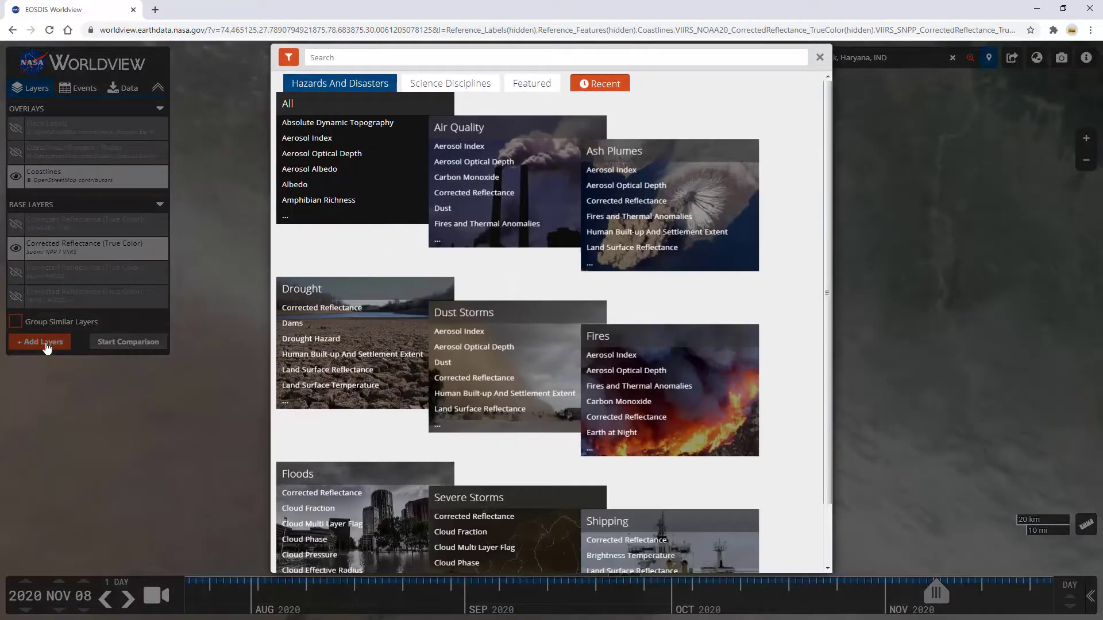
{"action": "left_click", "coordinate": [487, 130]}
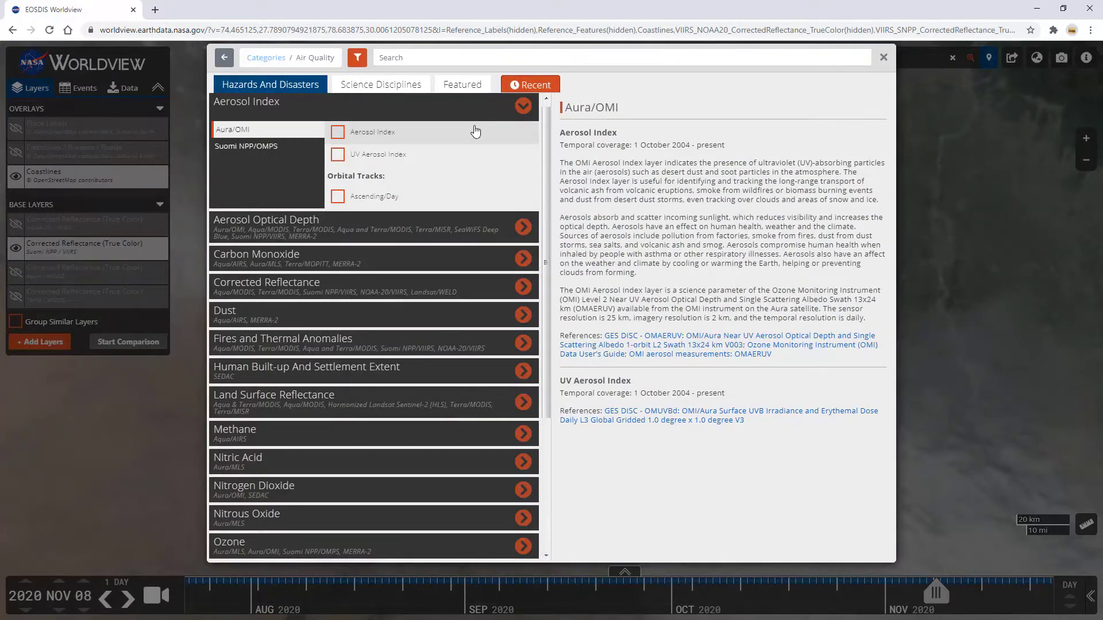
{"action": "left_click", "coordinate": [246, 146]}
{"action": "left_click", "coordinate": [337, 133]}
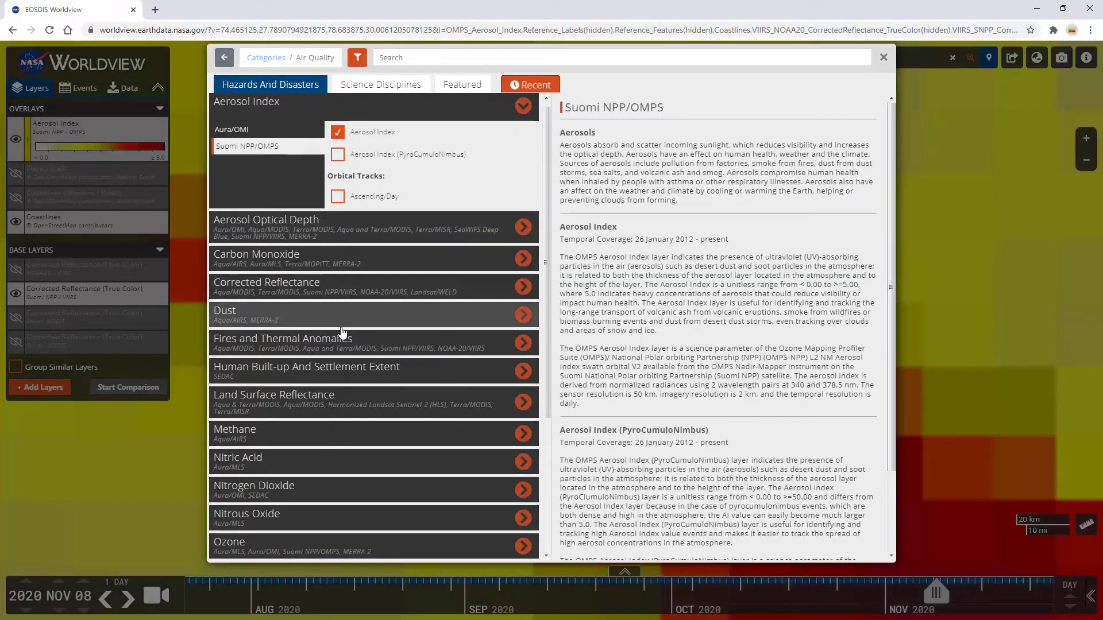
Add MODIS Fires and Thermal Anomalies (Day and Night) and move Aerosol Index beneath Coastlines.
{"action": "left_click", "coordinate": [350, 344]}
{"action": "left_click", "coordinate": [337, 281]}
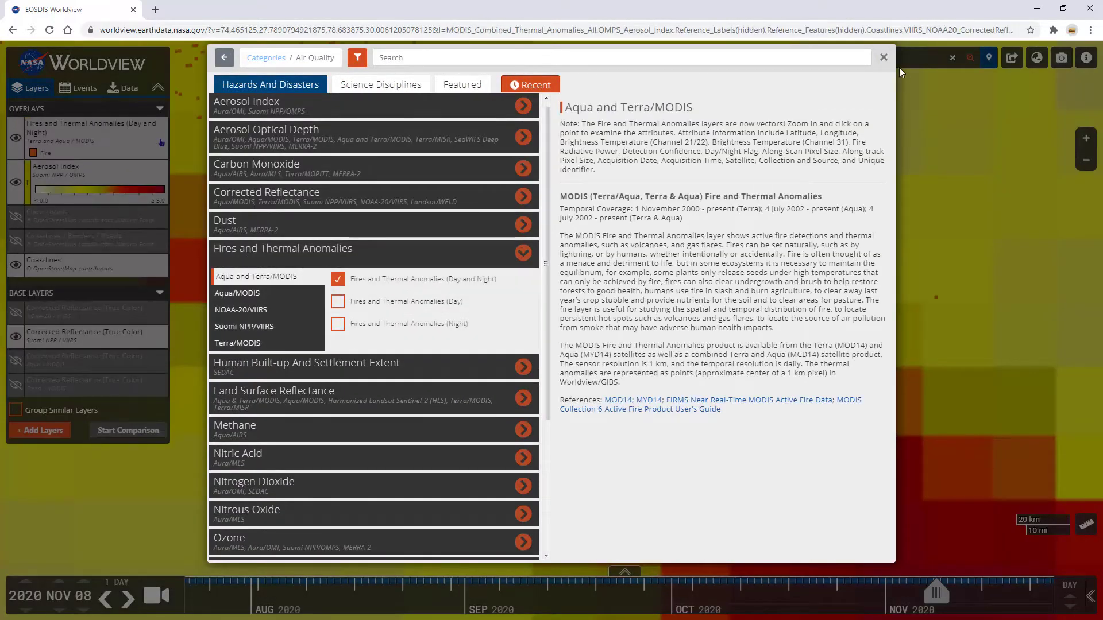
{"action": "left_click", "coordinate": [884, 57]}
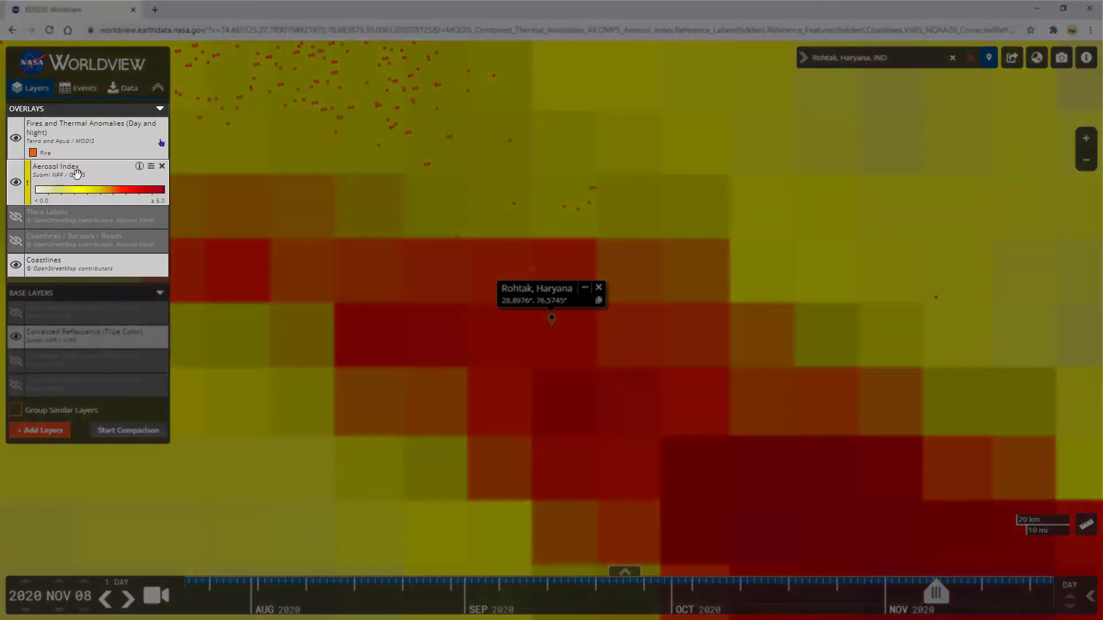
{"action": "left_click_drag", "start_coordinate": [77, 174], "coordinate": [76, 253]}
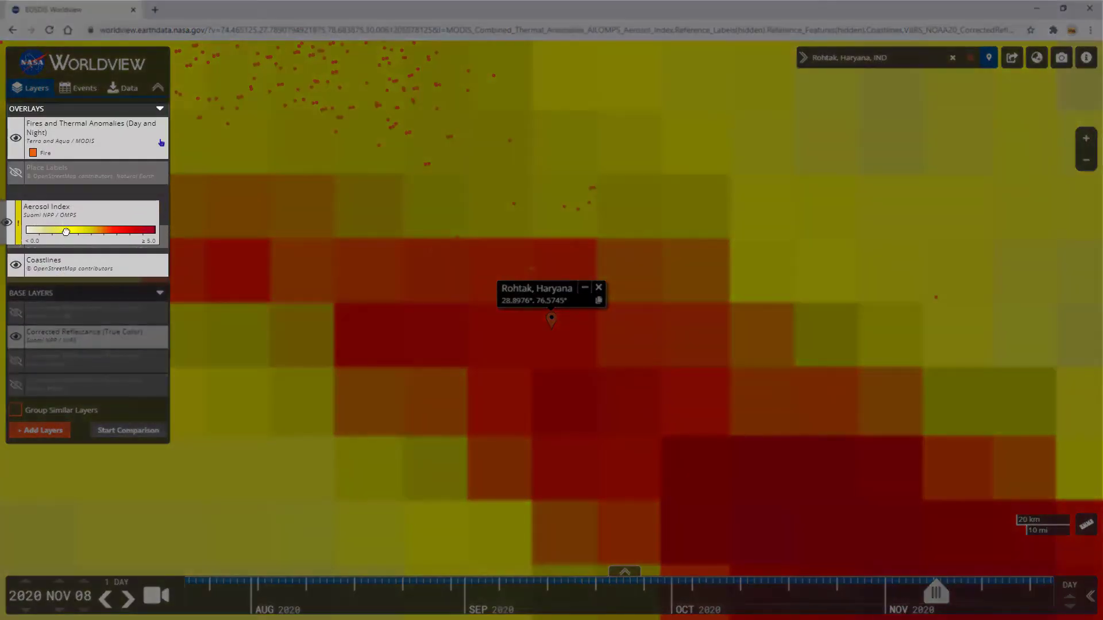
Move Fires below Coastlines, turn on Coastlines/Borders/Roads, and reopen the Air Quality layer catalogue.
{"action": "left_click_drag", "start_coordinate": [74, 161], "coordinate": [76, 247]}
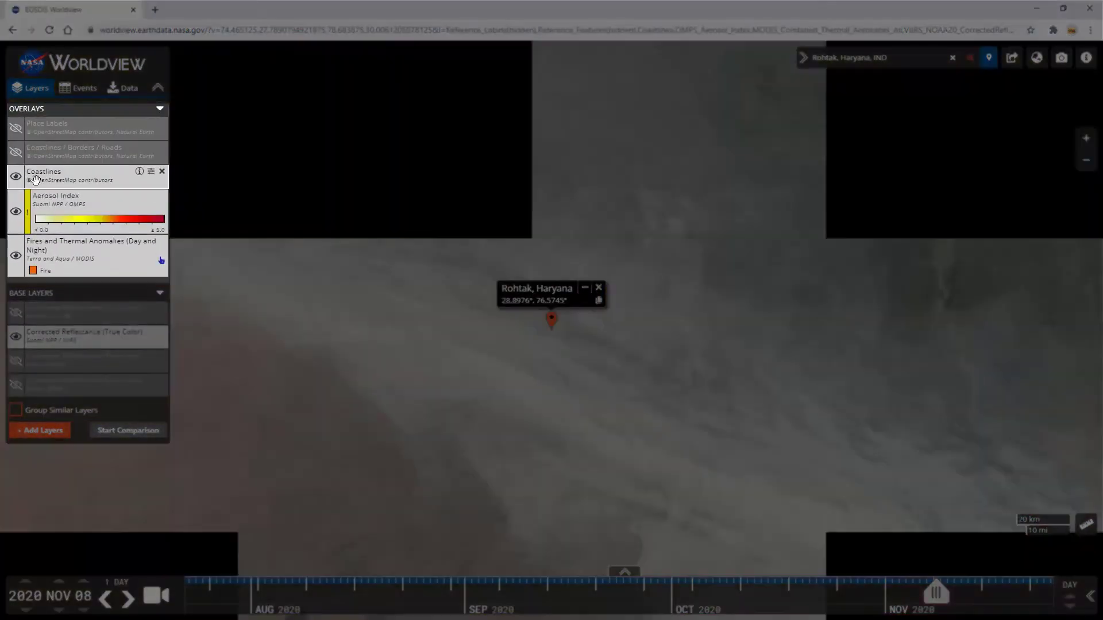
{"action": "left_click", "coordinate": [15, 152]}
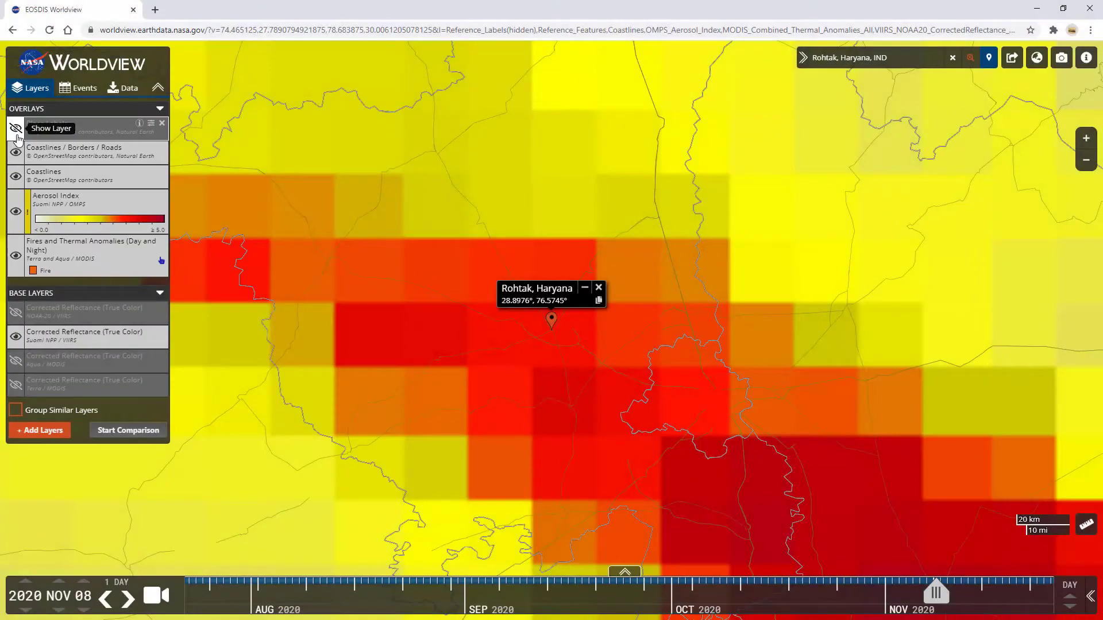
{"action": "scroll", "coordinate": [405, 254], "scroll_direction": "down", "scroll_amount": 3}
{"action": "scroll", "coordinate": [405, 259], "scroll_direction": "down", "scroll_amount": 3}
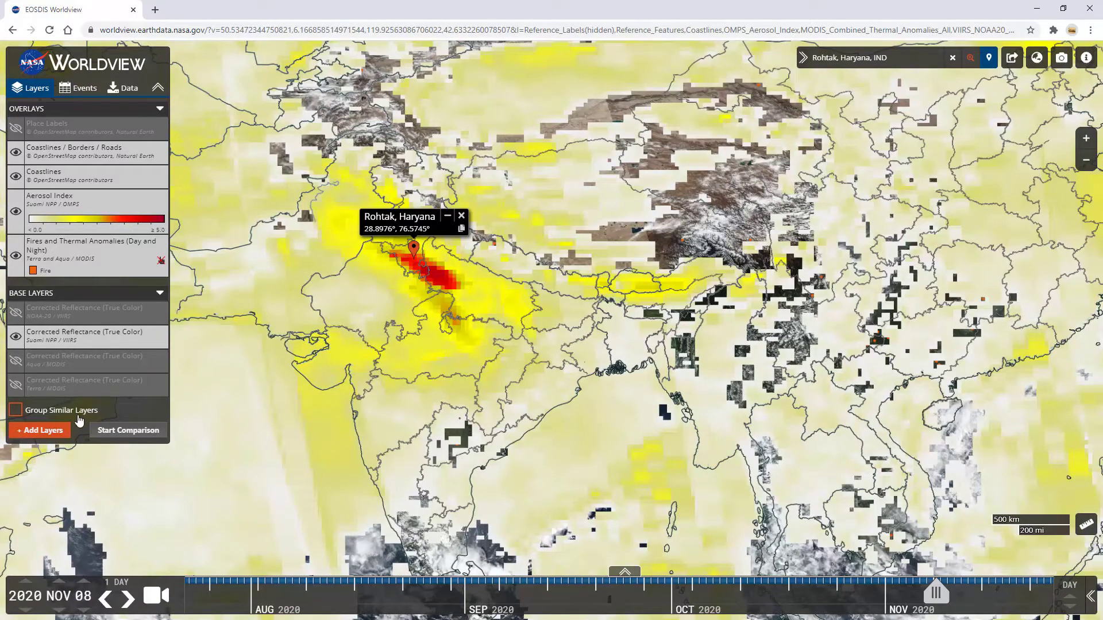
{"action": "left_click", "coordinate": [34, 430]}
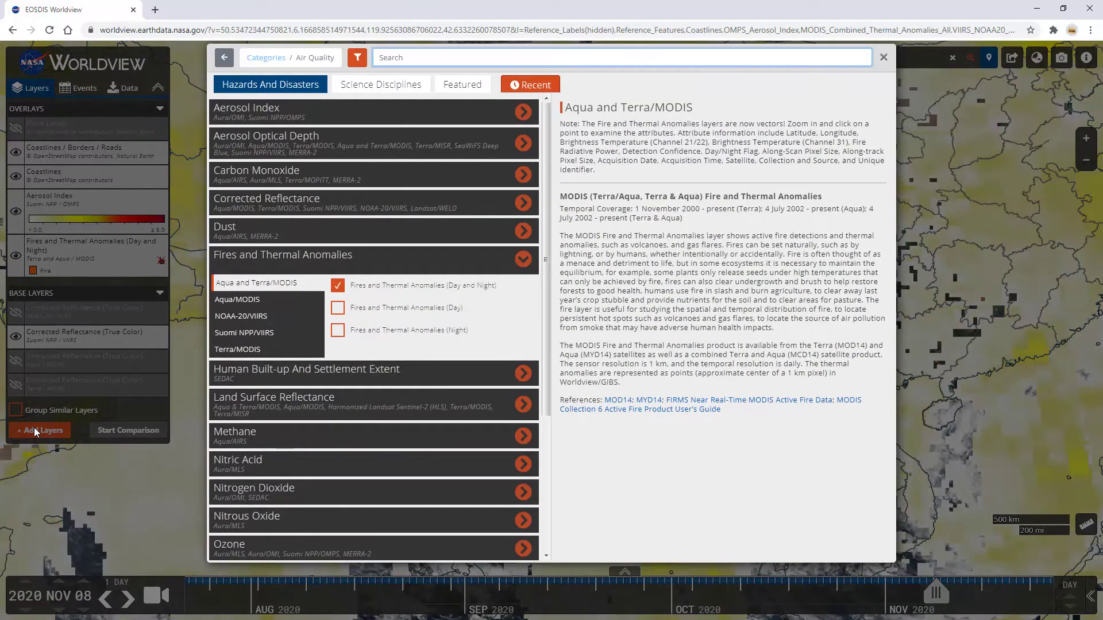
Add the Suomi NPP/VIIRS Deep Blue Aerosol Optical Thickness (Land and Ocean) layer from Aerosol Optical Depth.
{"action": "left_click", "coordinate": [366, 144]}
{"action": "left_click", "coordinate": [271, 248]}
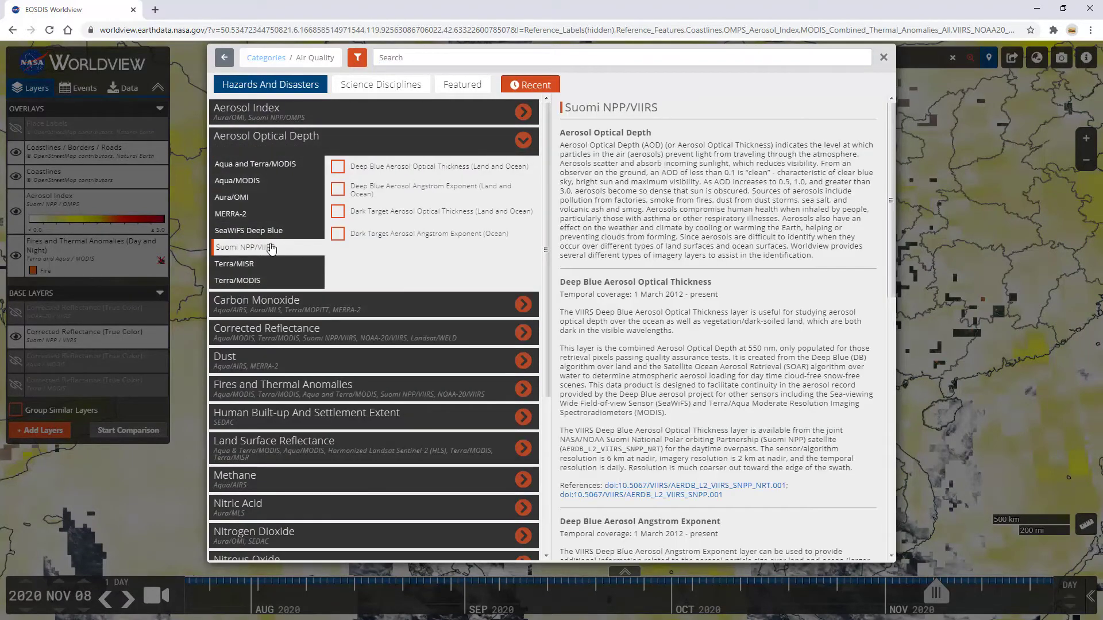
{"action": "left_click", "coordinate": [337, 167]}
{"action": "left_click", "coordinate": [884, 59]}
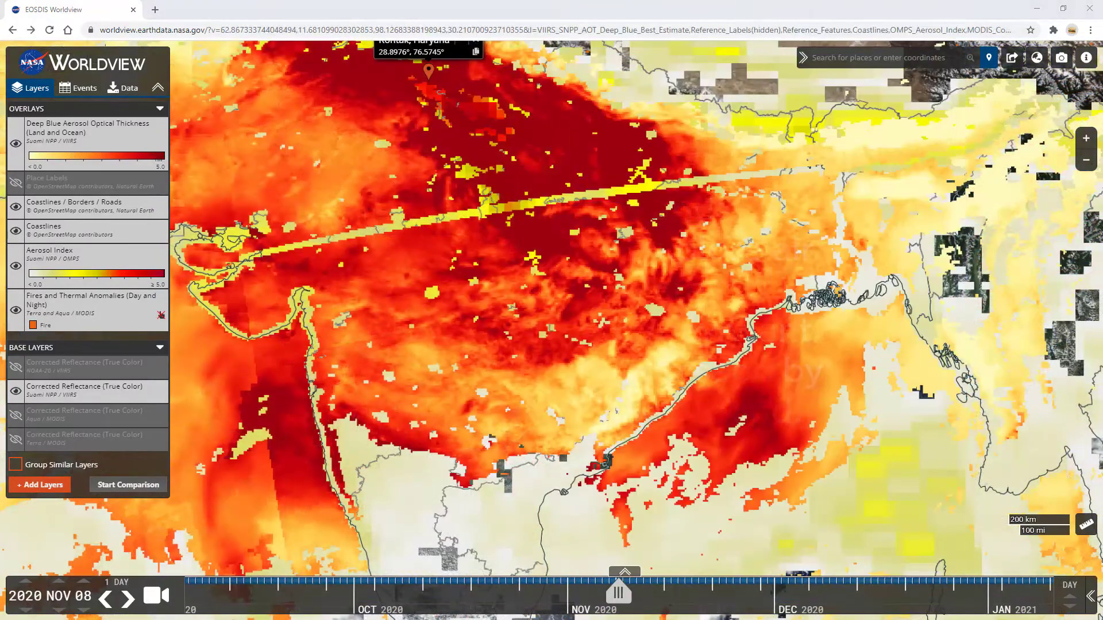
Fly the map to Los Angeles, CA and set the date to 2020 Sep 12.
{"action": "type", "text": "Los Angeles, CA"}
{"action": "left_click", "coordinate": [853, 75]}
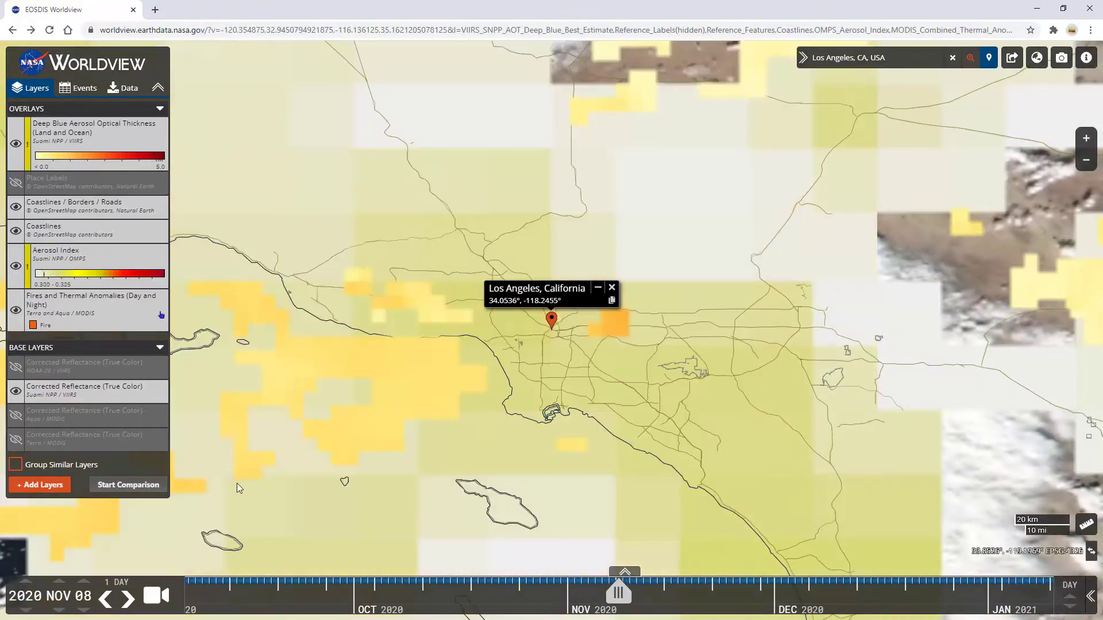
{"action": "left_click", "coordinate": [59, 609]}
{"action": "left_click", "coordinate": [59, 610]}
{"action": "left_click", "coordinate": [84, 582]}
{"action": "left_click", "coordinate": [84, 582]}
{"action": "left_click", "coordinate": [84, 583]}
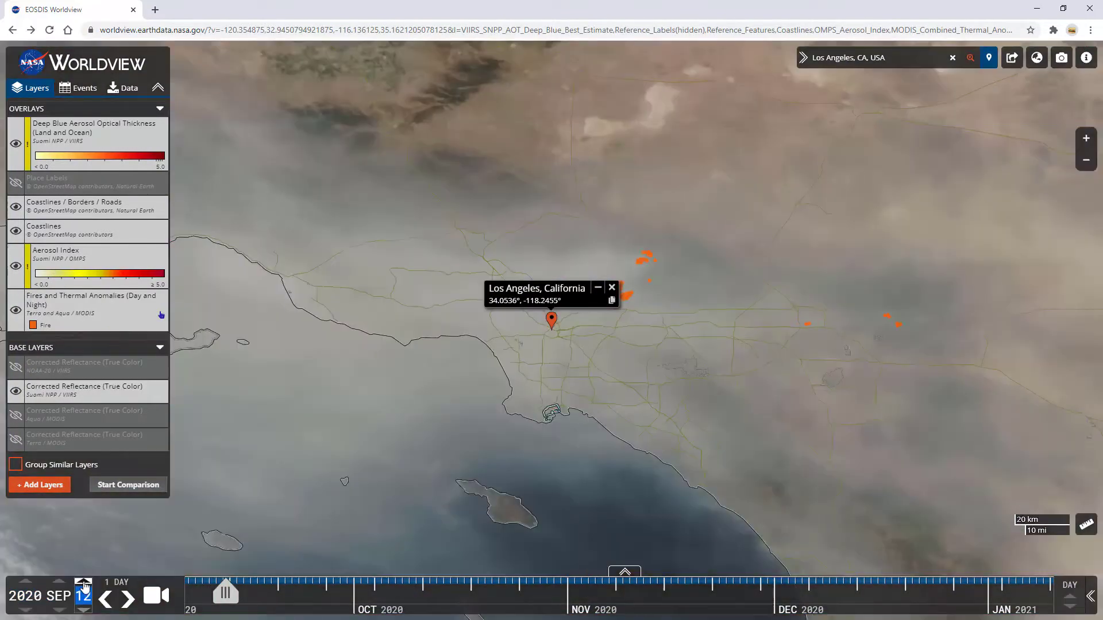
{"action": "left_click", "coordinate": [84, 582]}
Hide the Deep Blue, Aerosol Index and Coastlines layers; show Place Labels and Fires.
{"action": "left_click", "coordinate": [15, 143]}
{"action": "left_click", "coordinate": [15, 182]}
{"action": "left_click", "coordinate": [16, 265]}
{"action": "left_click", "coordinate": [16, 310]}
{"action": "left_click", "coordinate": [19, 232]}
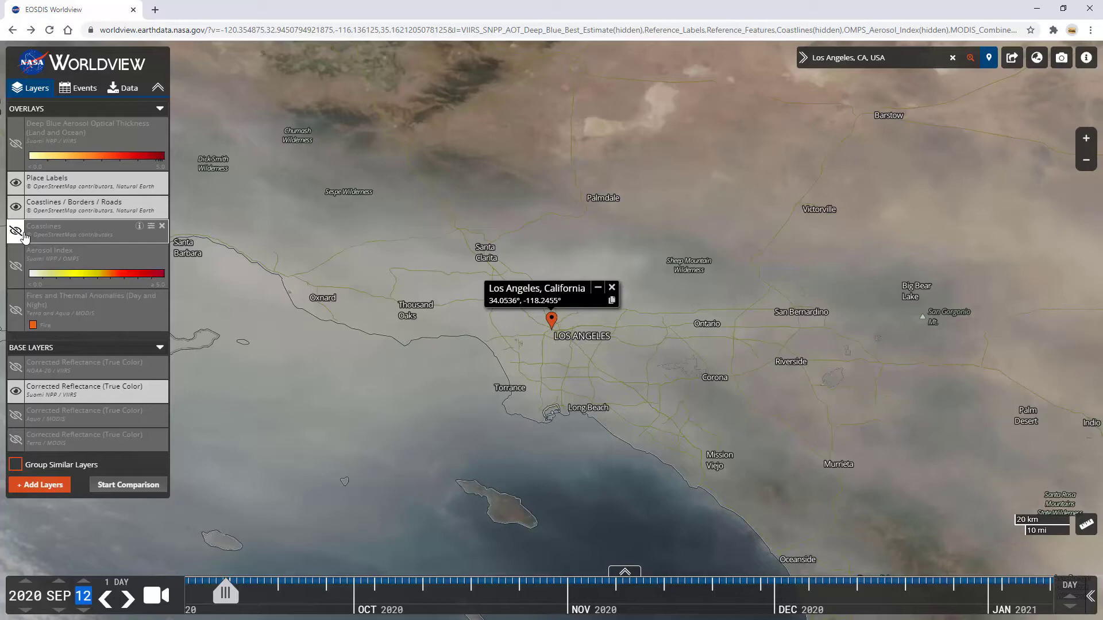
{"action": "left_click", "coordinate": [16, 309]}
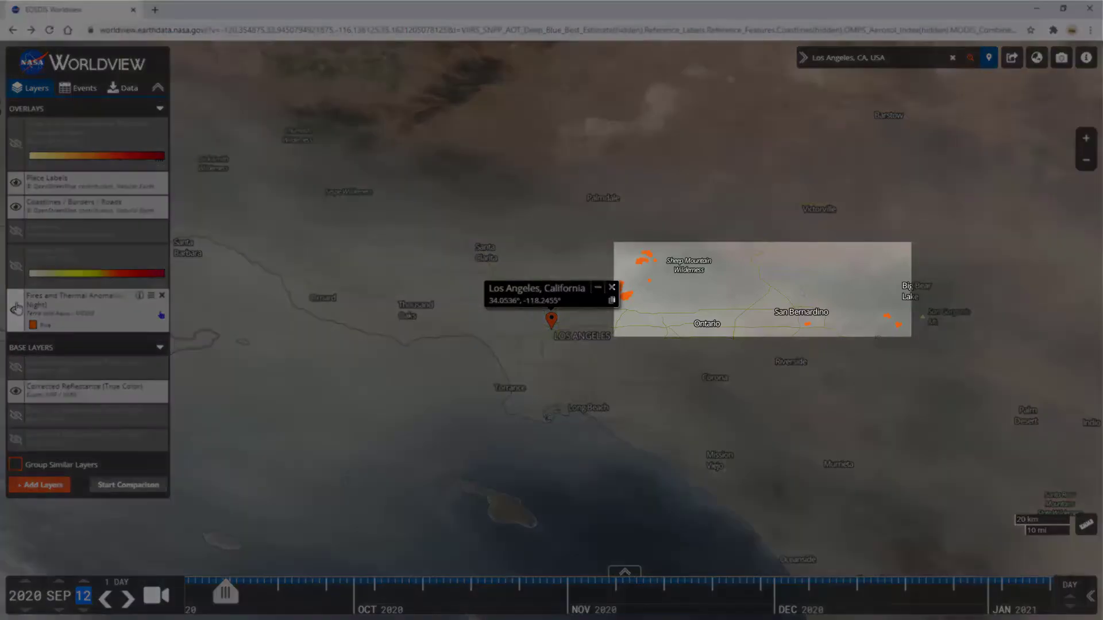
{"action": "scroll", "coordinate": [691, 294], "scroll_direction": "down", "scroll_amount": 4}
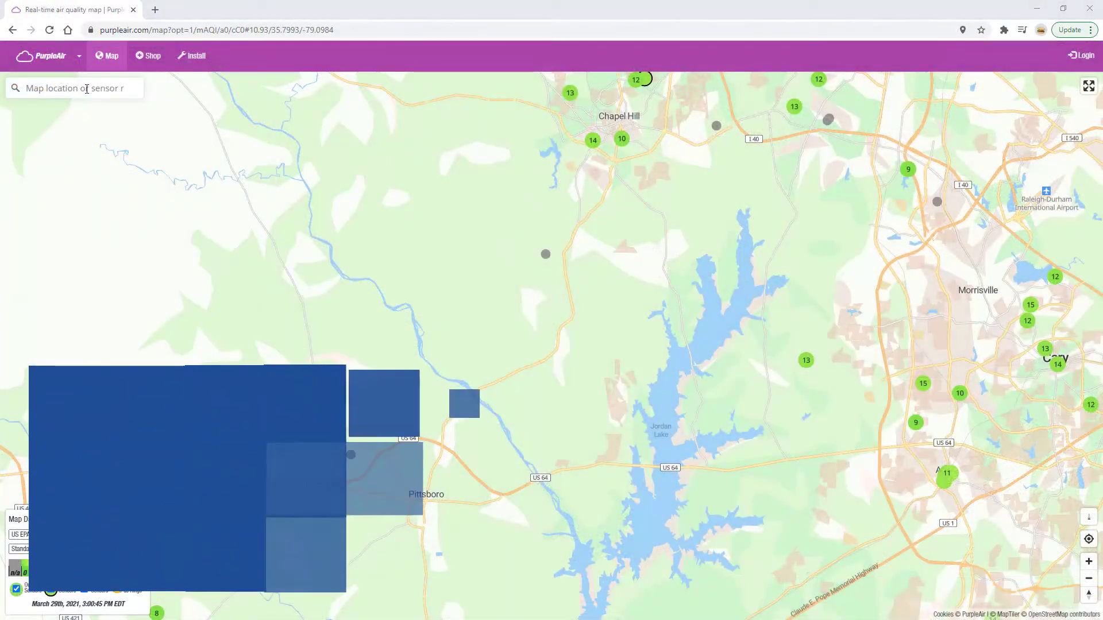
Search the sensor map for 'Los Angeles, Calif' and jump to Los Angeles, California.
{"action": "left_click", "coordinate": [86, 88]}
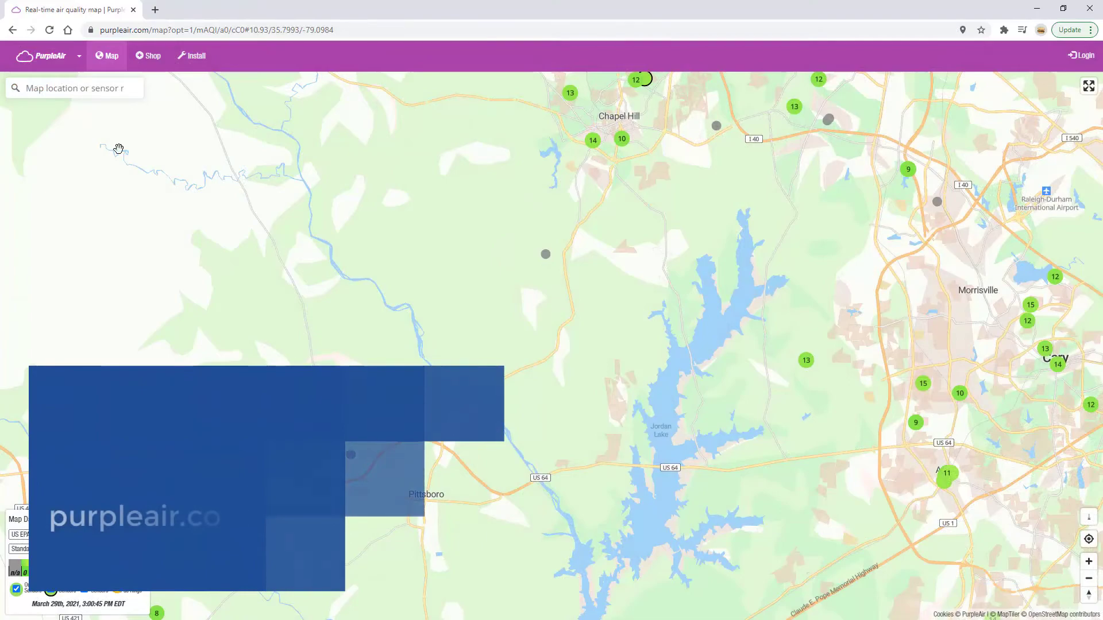
{"action": "type", "text": "Los Angeles, Calif"}
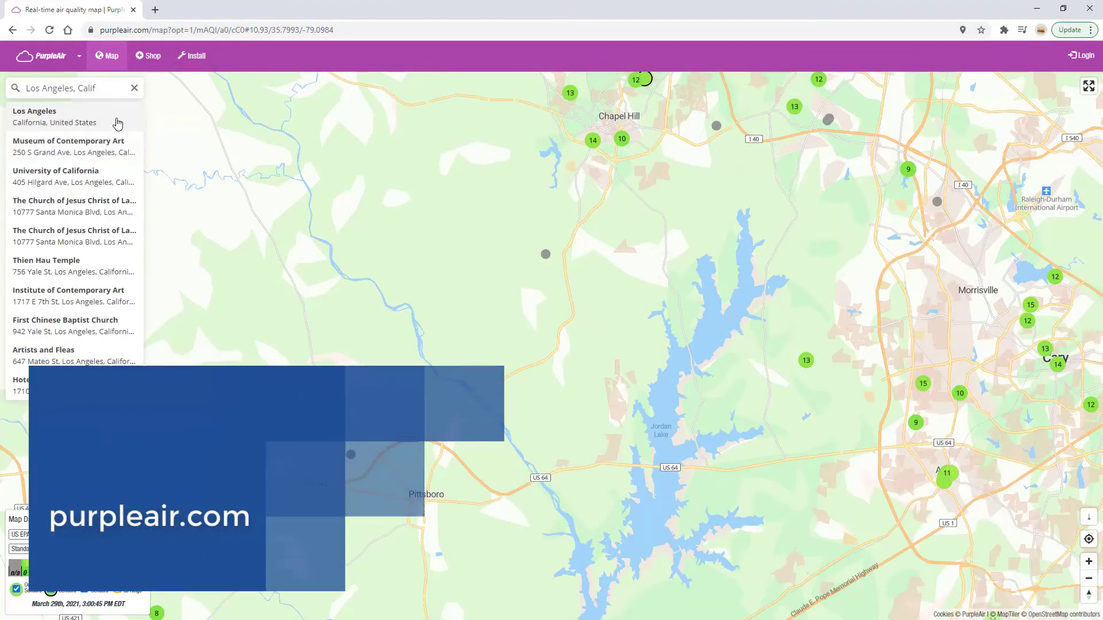
{"action": "left_click", "coordinate": [117, 122]}
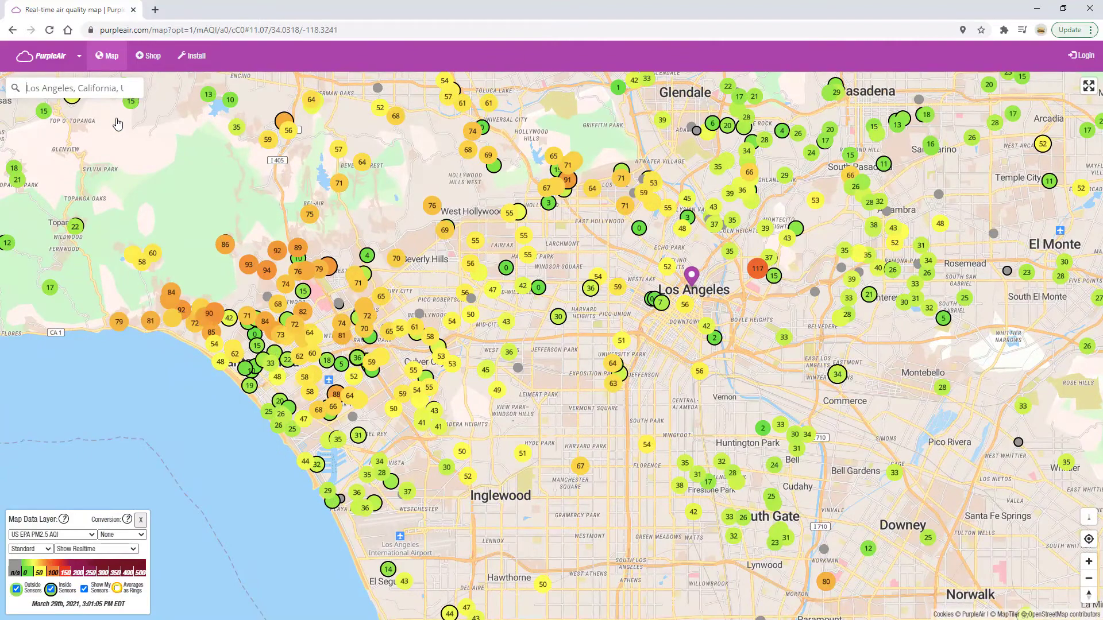
Search for sensor AQMD_NASA_29 and open its real-time reading.
{"action": "left_click", "coordinate": [133, 88]}
{"action": "type", "text": "AQMD_NAS"}
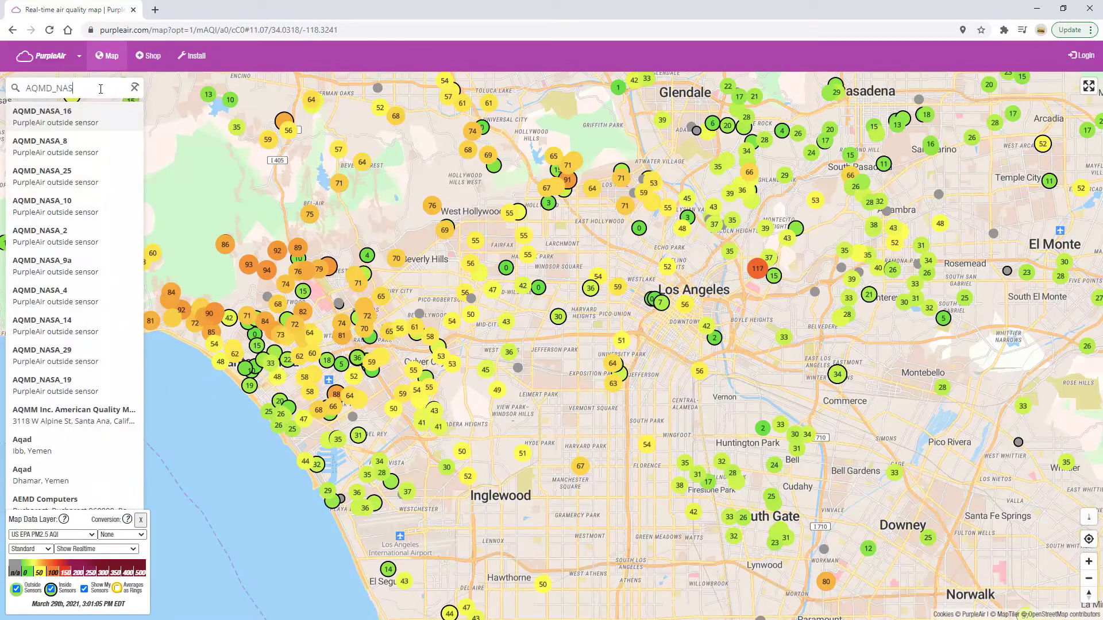
{"action": "type", "text": "A_29"}
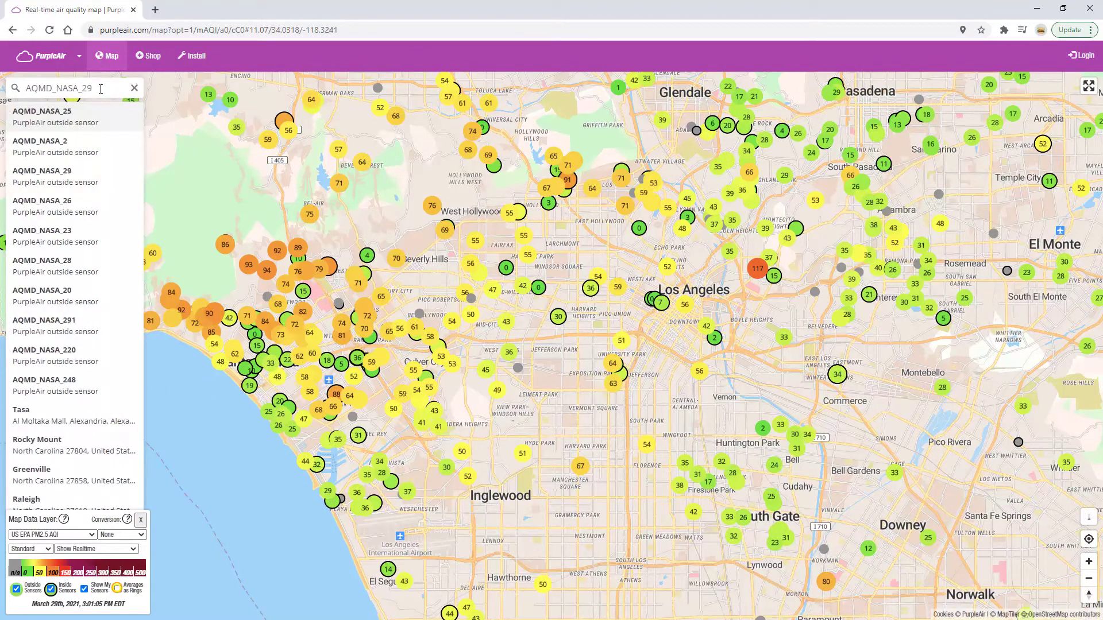
{"action": "key", "text": "Return"}
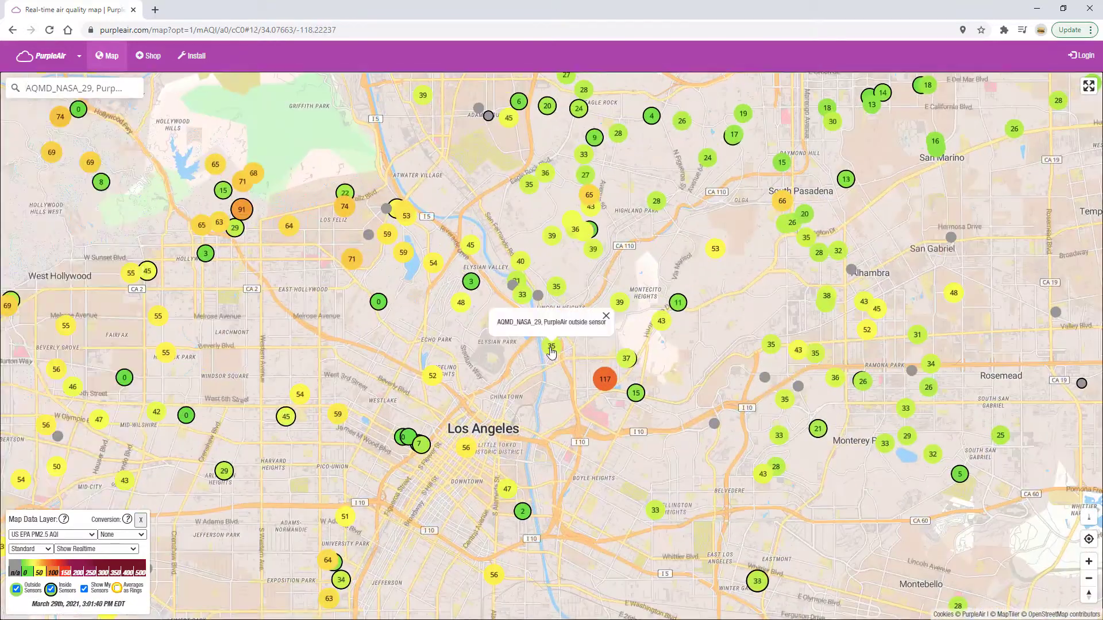
{"action": "left_click", "coordinate": [551, 348]}
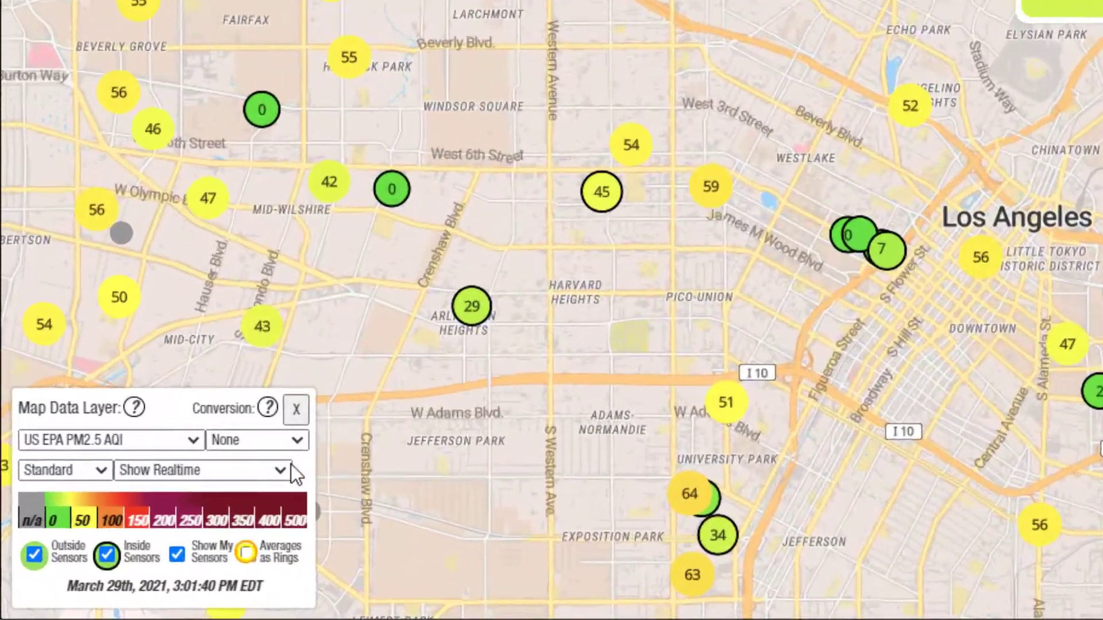
Switch the map averaging to One Day Average, then check the map data layer options.
{"action": "left_click", "coordinate": [134, 547]}
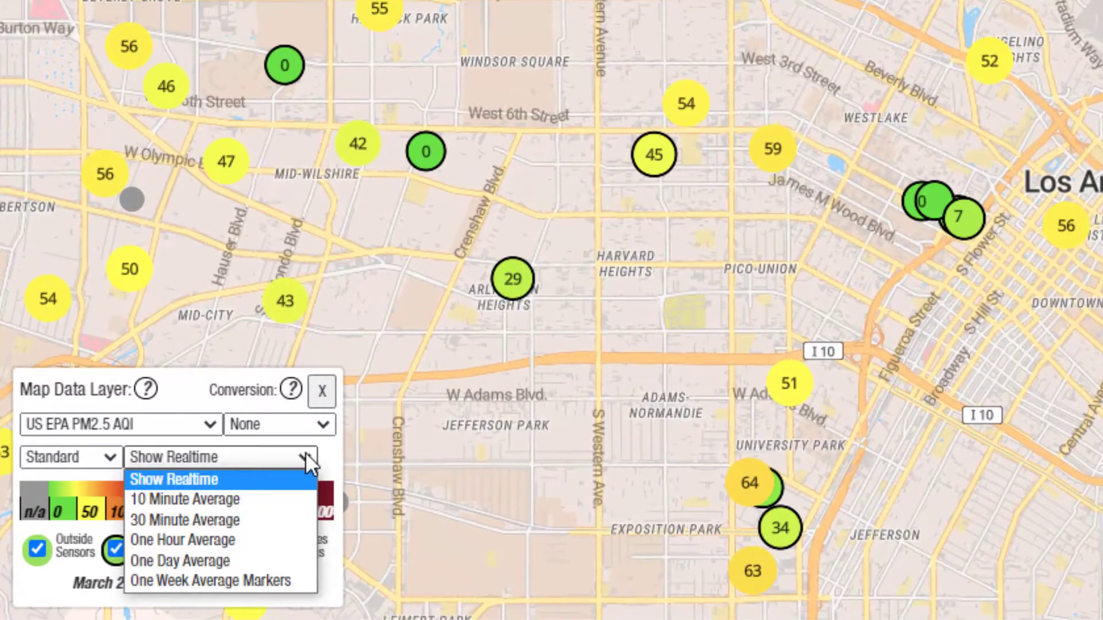
{"action": "left_click", "coordinate": [262, 556]}
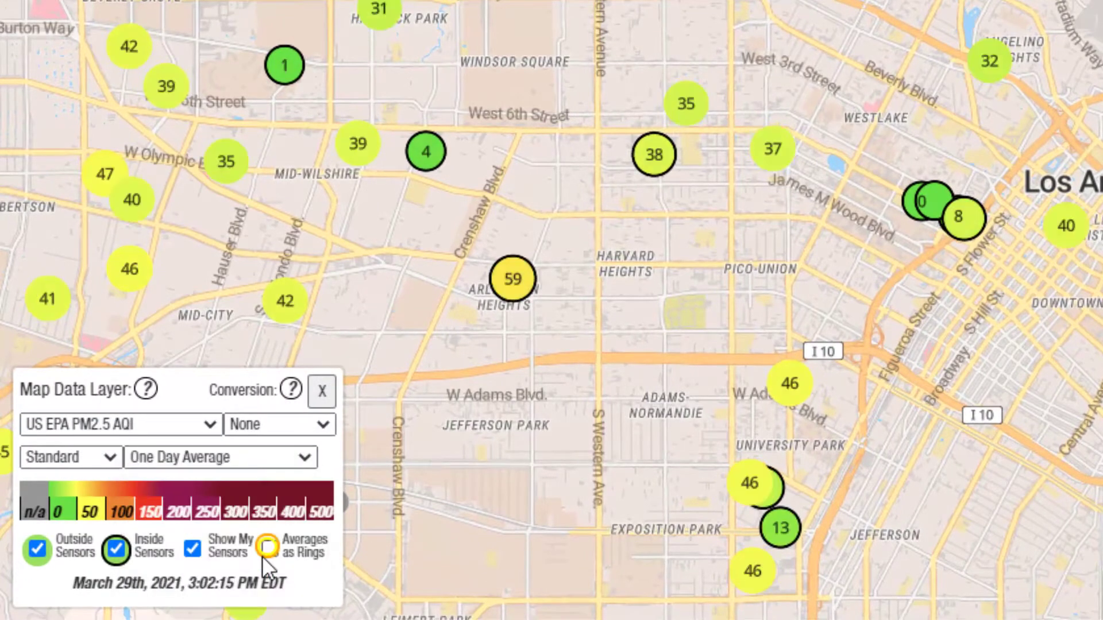
{"action": "left_click", "coordinate": [213, 423]}
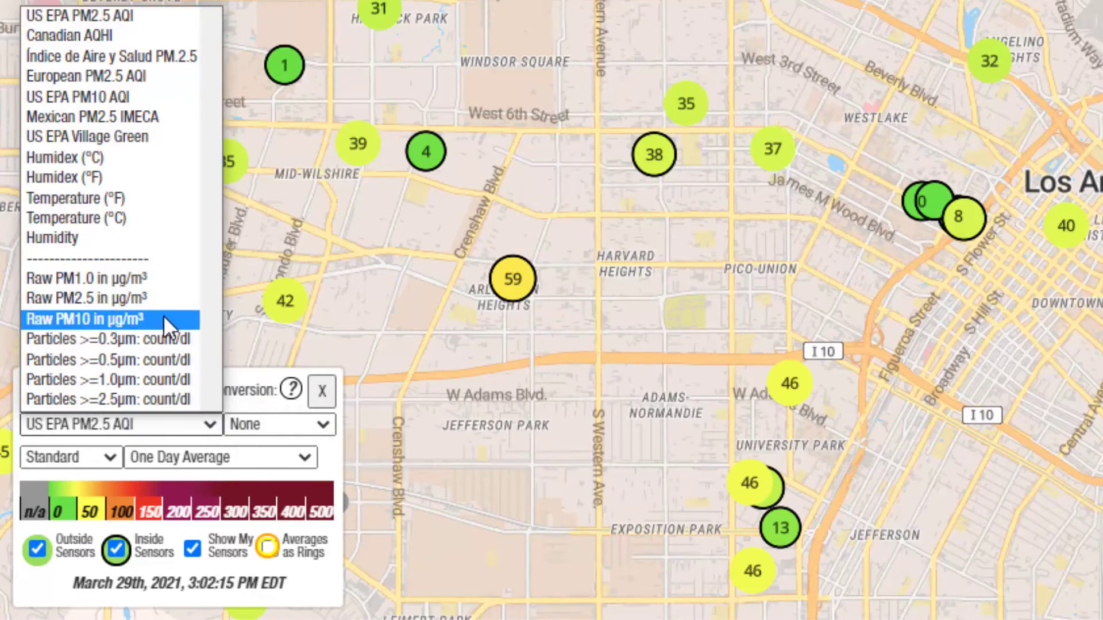
{"action": "key", "text": "Escape"}
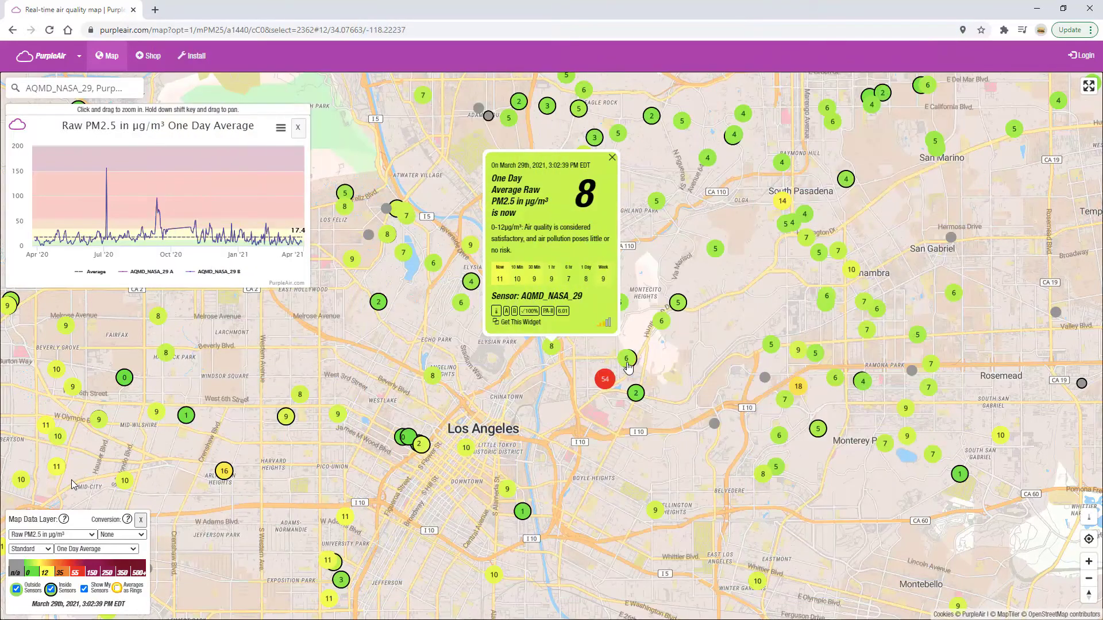
Add Lincoln Heights and USCEHC Soto St. indoor to the chart, then open USCEHC Lincoln Heights (54 µg/m³).
{"action": "left_click", "coordinate": [627, 360]}
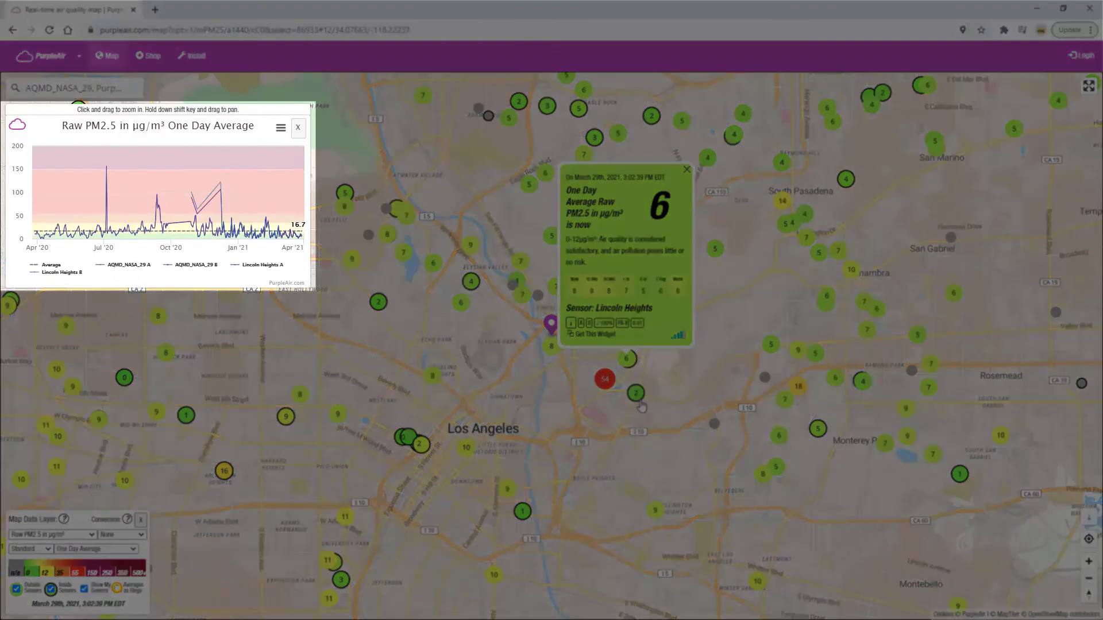
{"action": "left_click", "coordinate": [636, 394]}
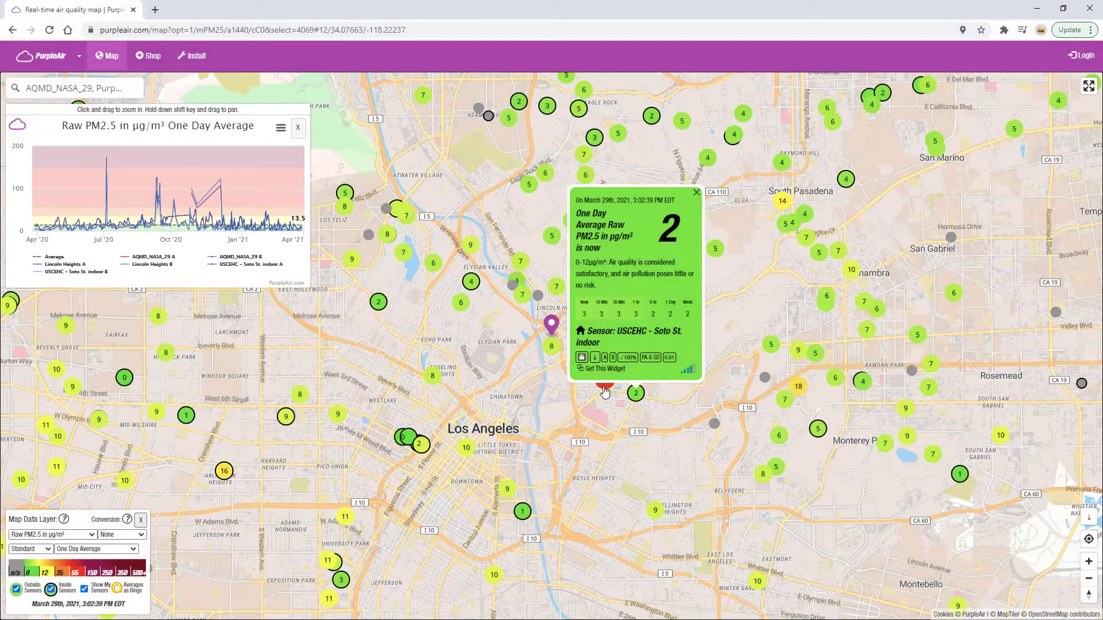
{"action": "left_click", "coordinate": [605, 384]}
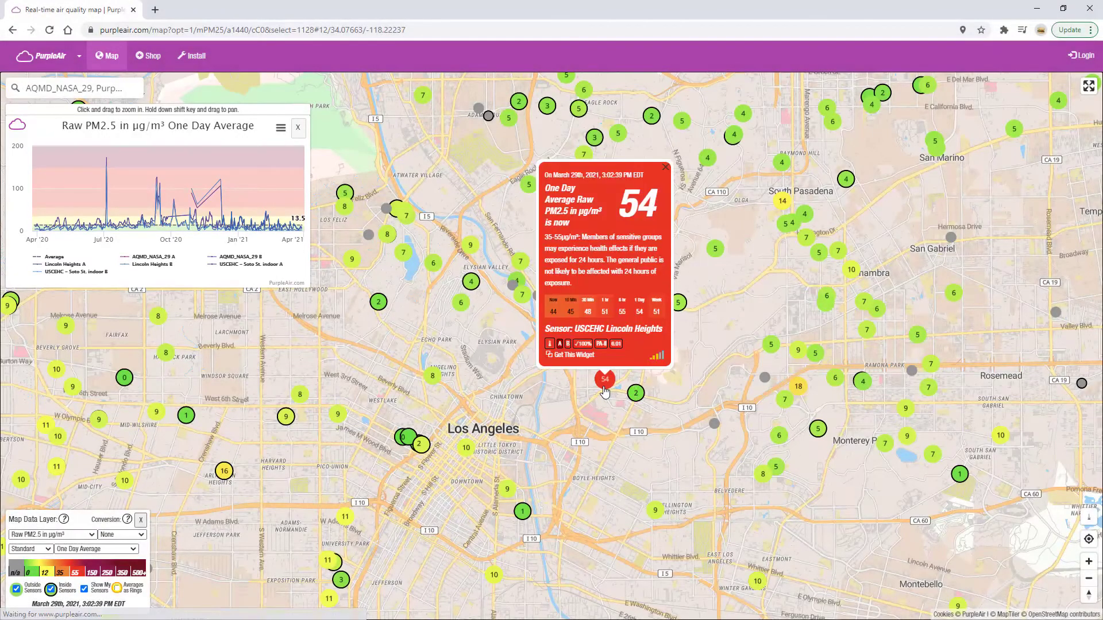